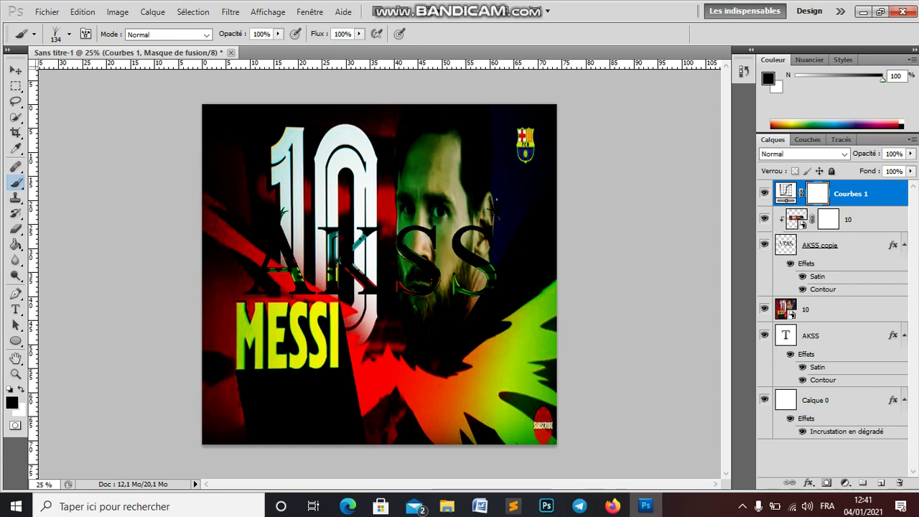
Step: Compare visibility of Courbes 1, AKSS copie and layer 10, leaving Courbes 1 hidden
{"action": "key", "text": "v"}
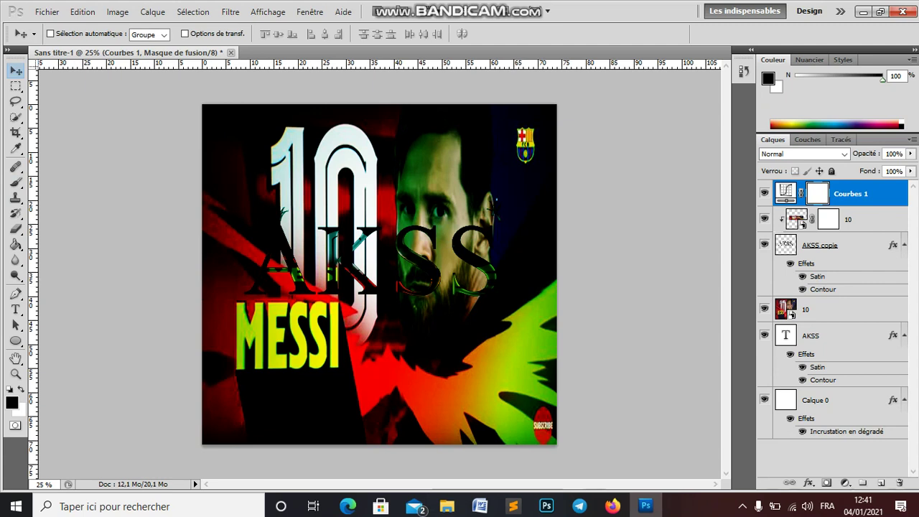
{"action": "left_click", "coordinate": [764, 193]}
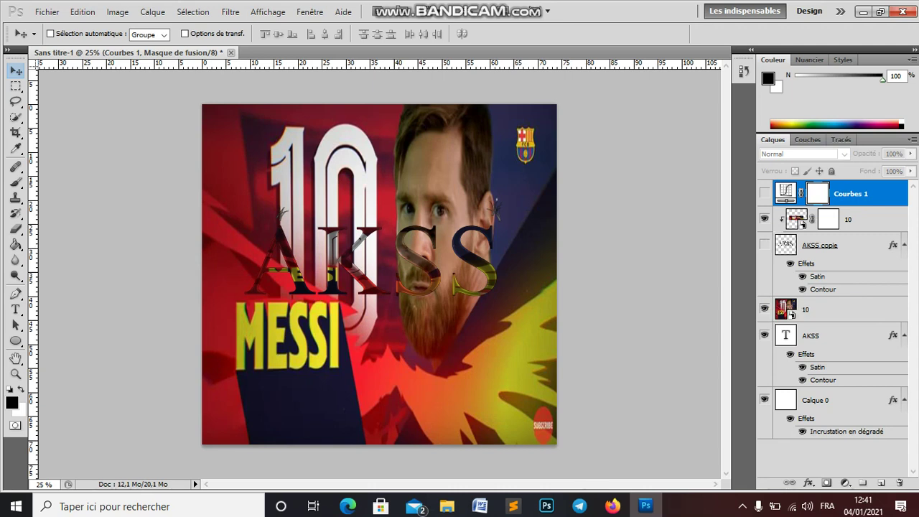
{"action": "left_click", "coordinate": [763, 244]}
{"action": "left_click", "coordinate": [764, 244]}
{"action": "left_click", "coordinate": [764, 309]}
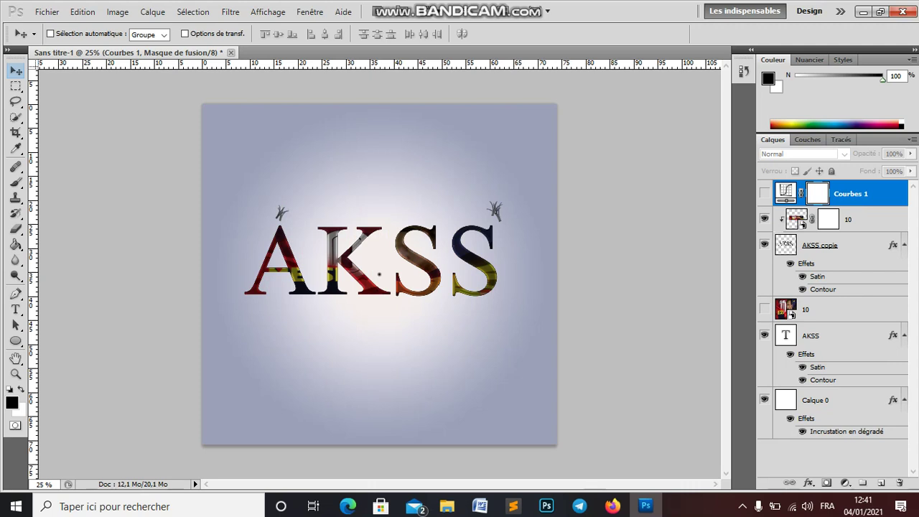
{"action": "left_click", "coordinate": [764, 194]}
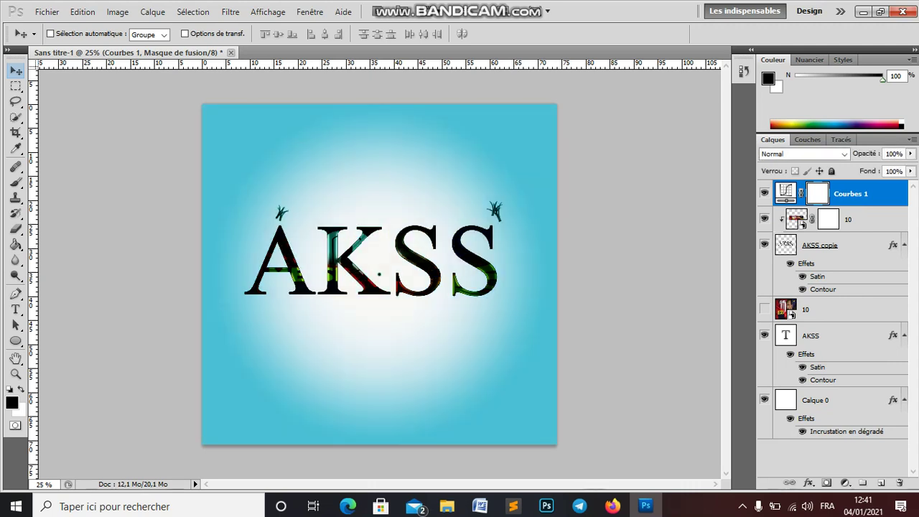
{"action": "left_click", "coordinate": [764, 193]}
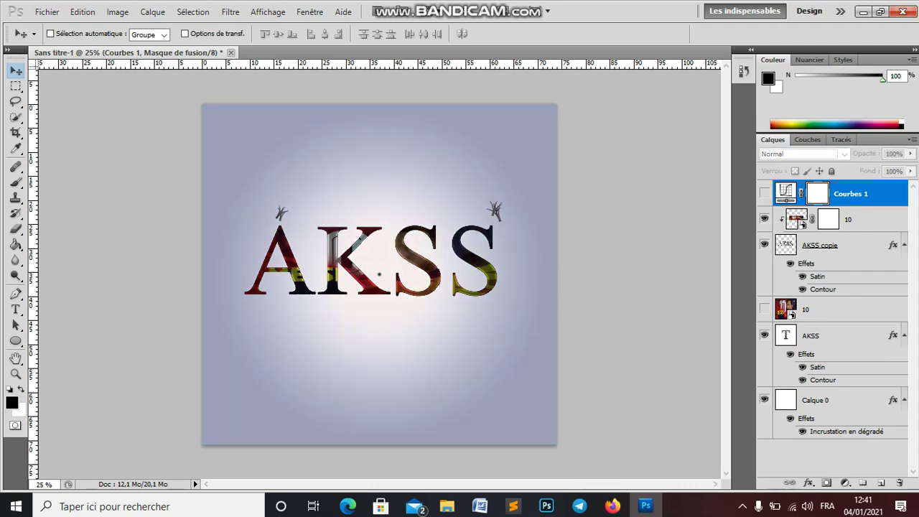
{"action": "left_click", "coordinate": [764, 193]}
{"action": "left_click", "coordinate": [764, 308]}
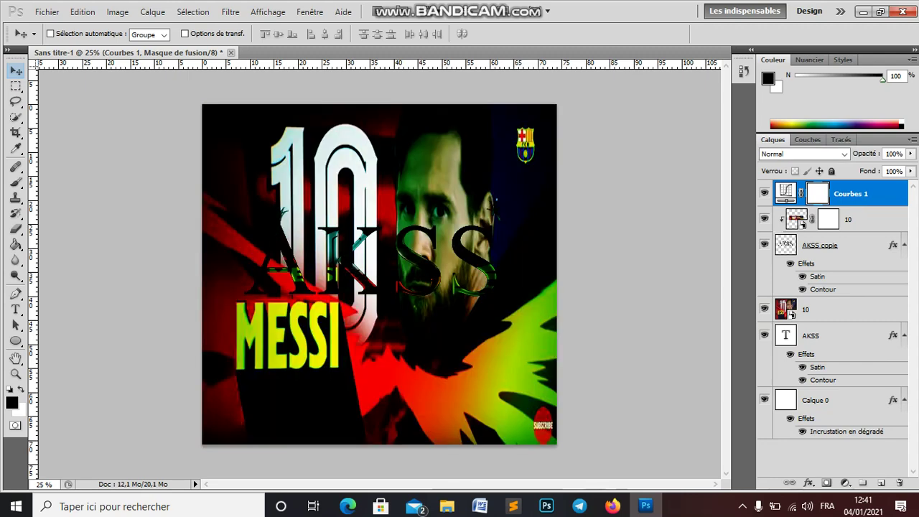
{"action": "left_click", "coordinate": [764, 193]}
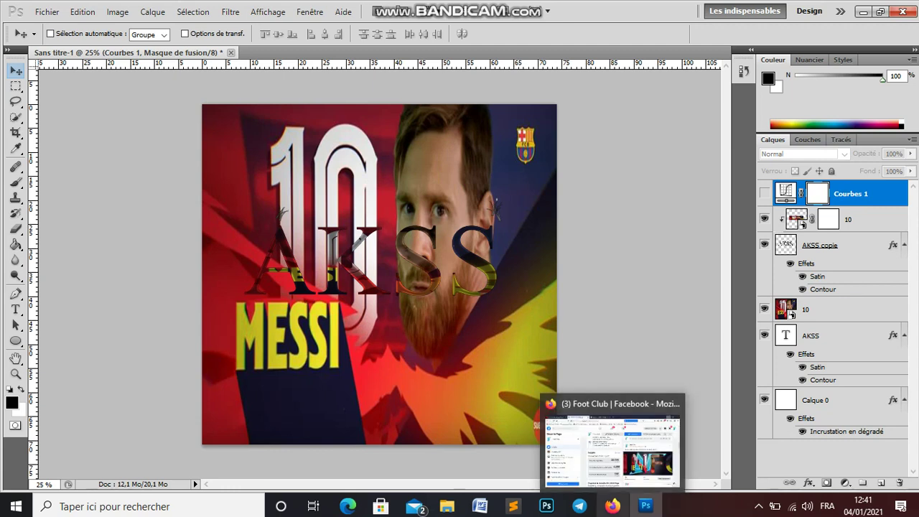
{"action": "left_click", "coordinate": [613, 506]}
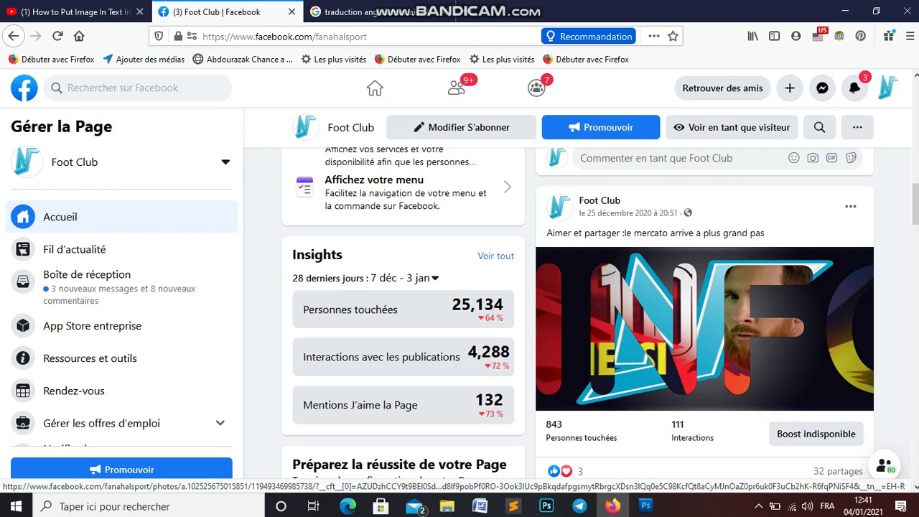
{"action": "key", "text": "alt+Tab"}
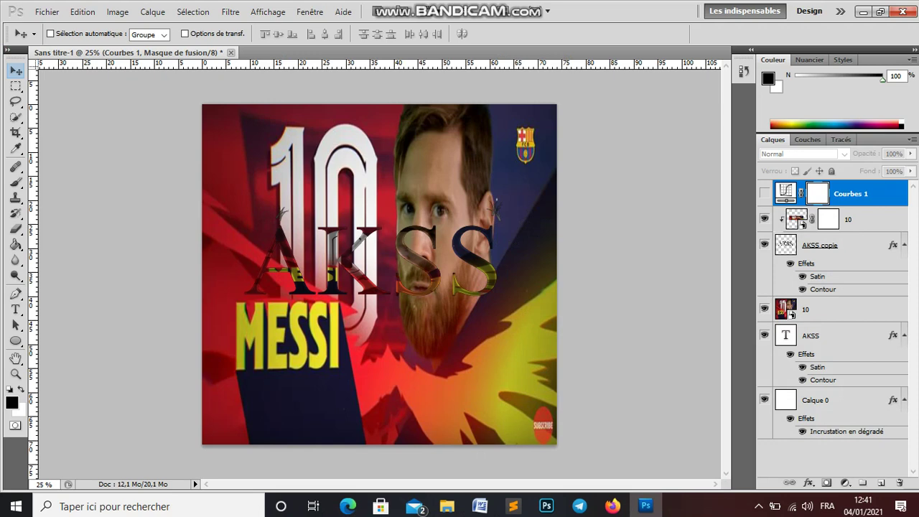
Step: Create the blank white document Sans titre-2 and close Sans titre-1 without saving
{"action": "key", "text": "alt"}
{"action": "key", "text": "Escape"}
{"action": "key", "text": "alt"}
{"action": "key", "text": "Return"}
{"action": "key", "text": "Down"}
{"action": "key", "text": "Escape"}
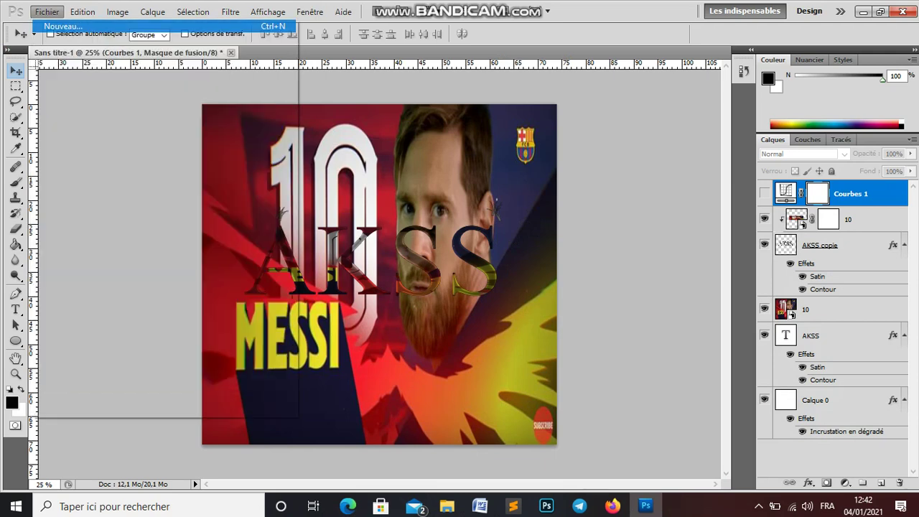
{"action": "key", "text": "ctrl+n"}
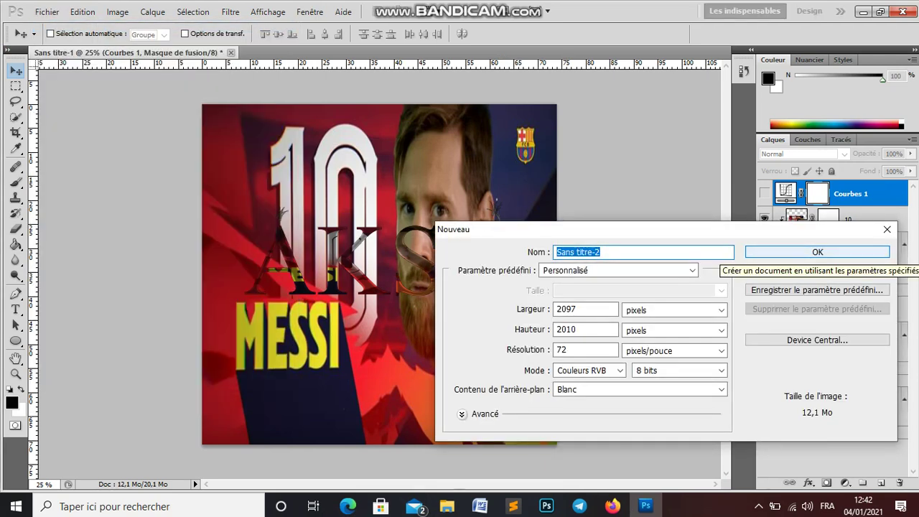
{"action": "key", "text": "Escape"}
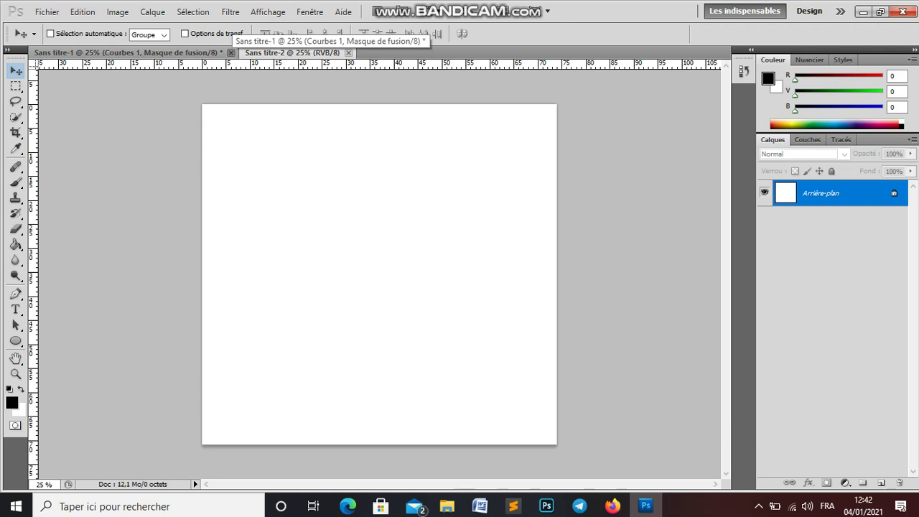
{"action": "left_click", "coordinate": [231, 52]}
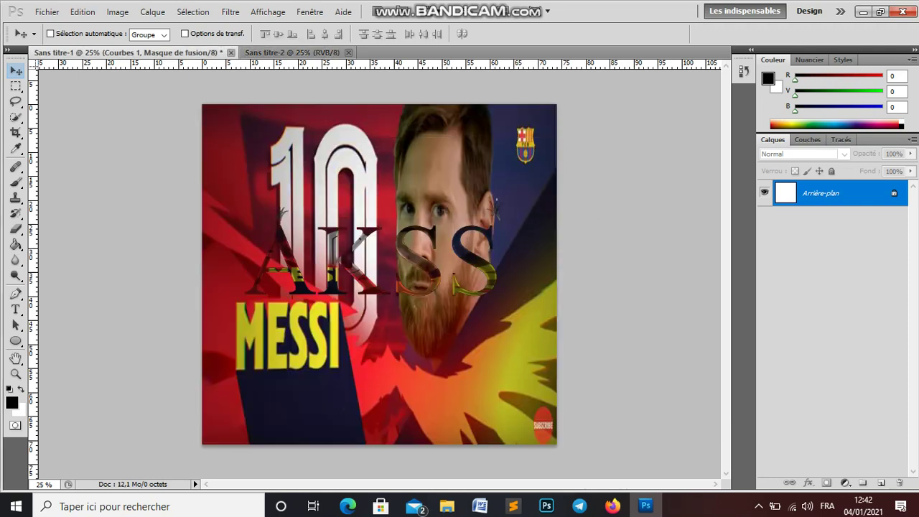
{"action": "left_click", "coordinate": [463, 199]}
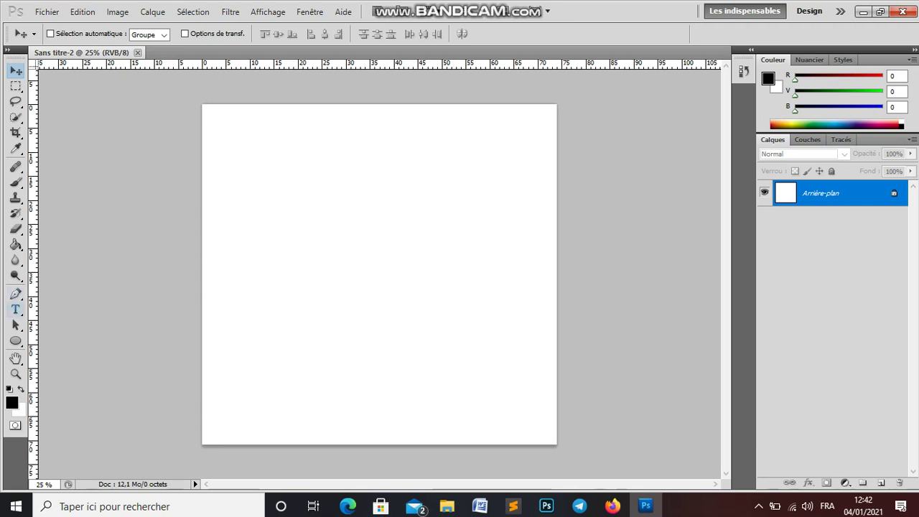
Step: Add DAKAR in 596 pt Times New Roman as a text layer on the canvas
{"action": "left_click", "coordinate": [15, 309]}
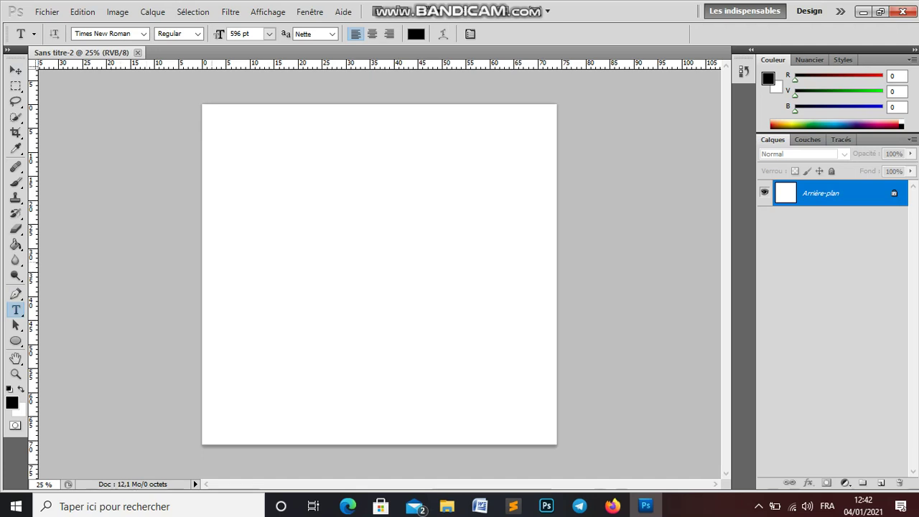
{"action": "left_click", "coordinate": [208, 266]}
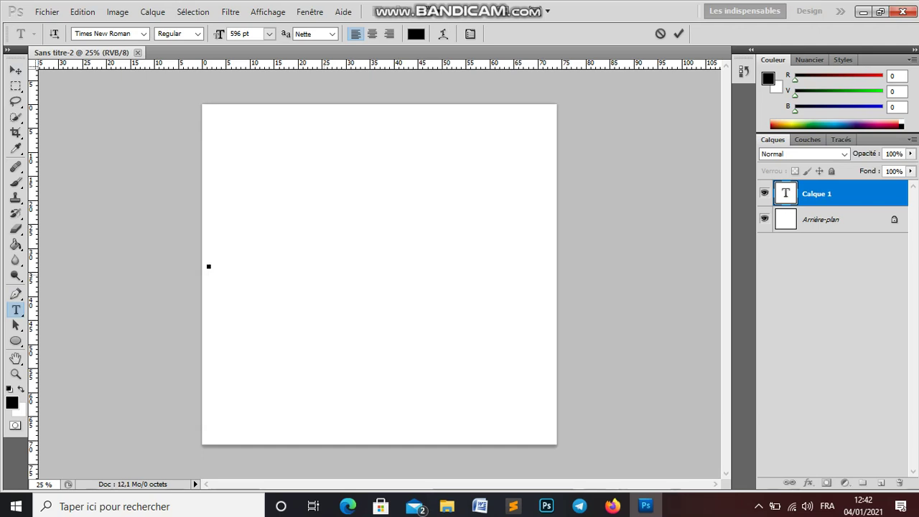
{"action": "type", "text": "D"}
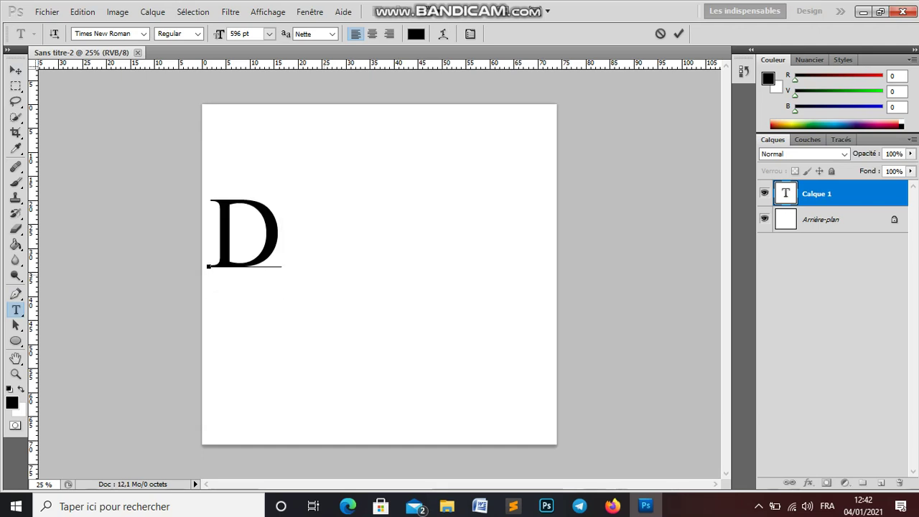
{"action": "type", "text": "A"}
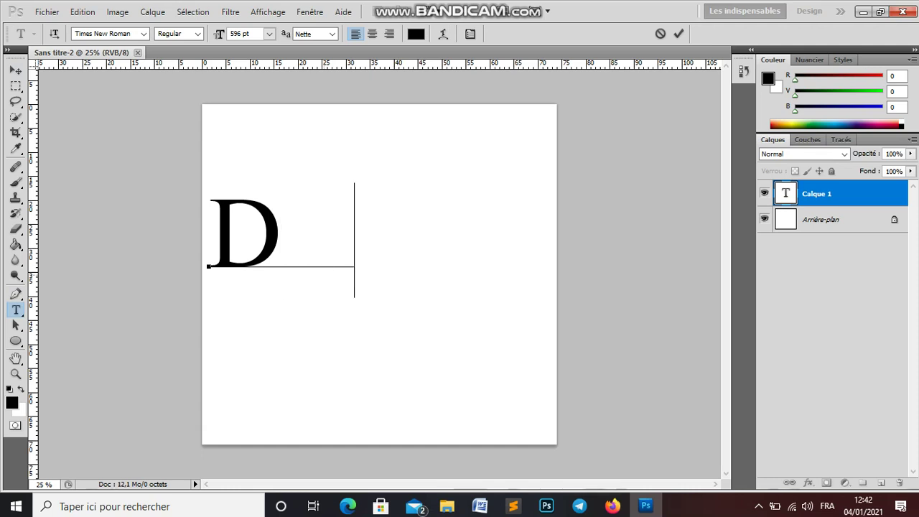
{"action": "type", "text": "KA"}
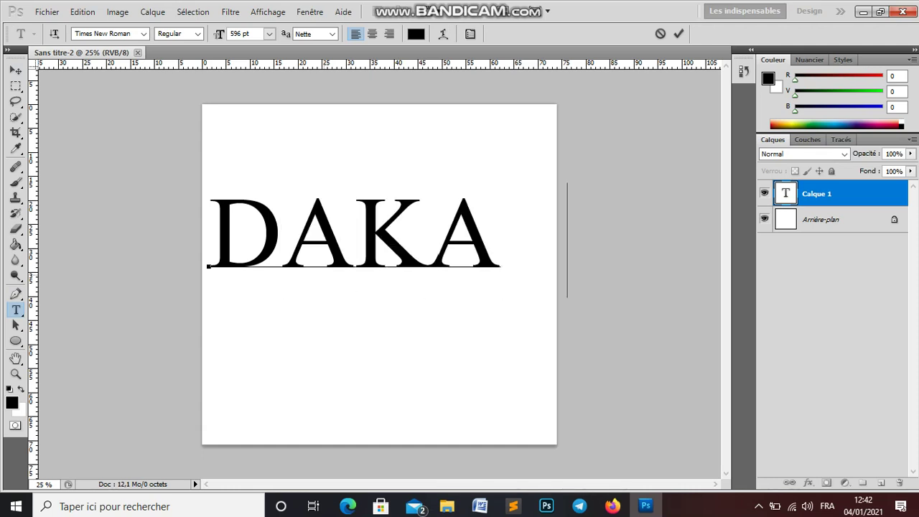
{"action": "type", "text": "R"}
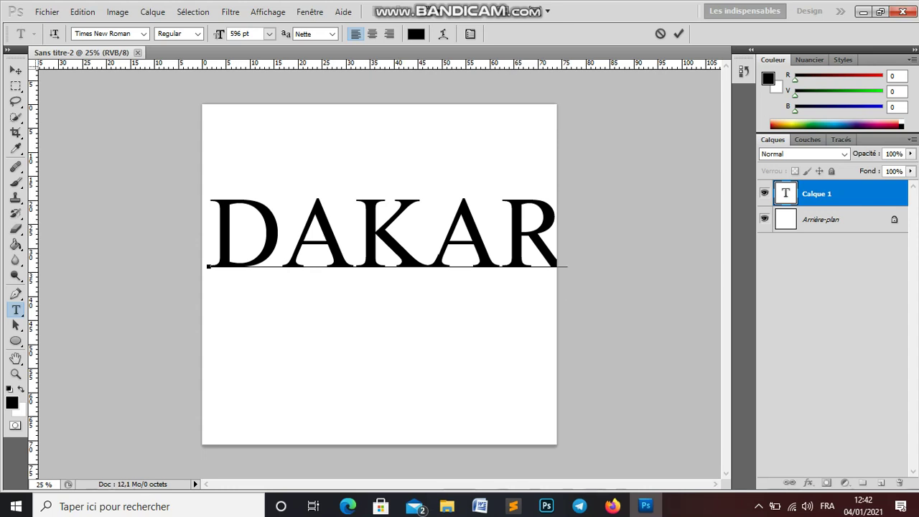
{"action": "left_click", "coordinate": [678, 33]}
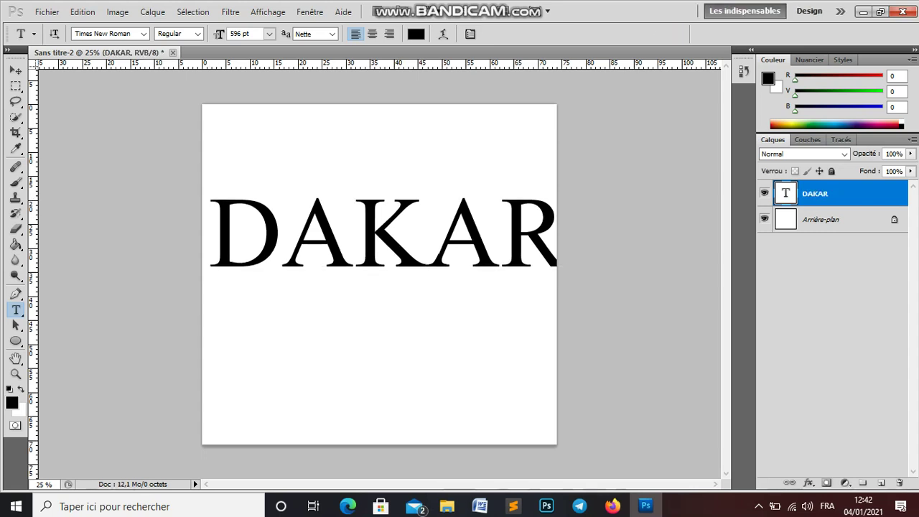
Step: Move the DAKAR text down and slightly left with Free Transform
{"action": "key", "text": "v"}
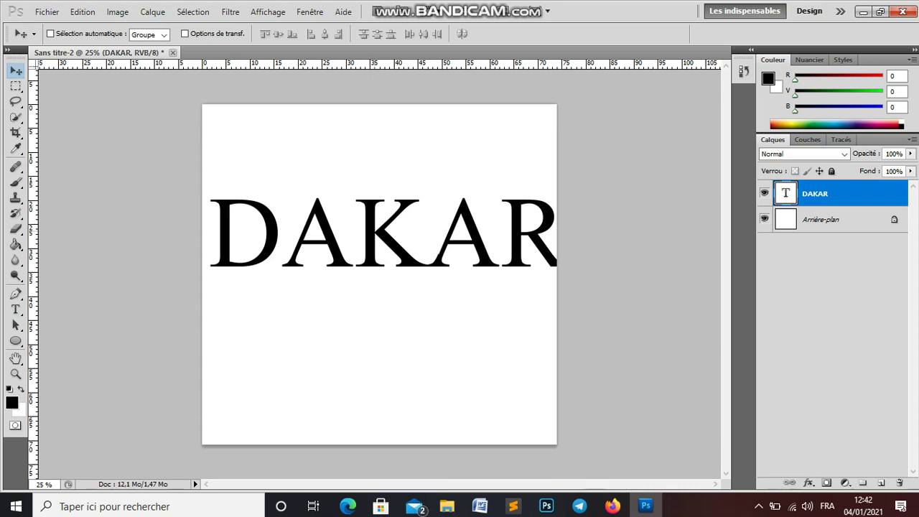
{"action": "key", "text": "ctrl+t"}
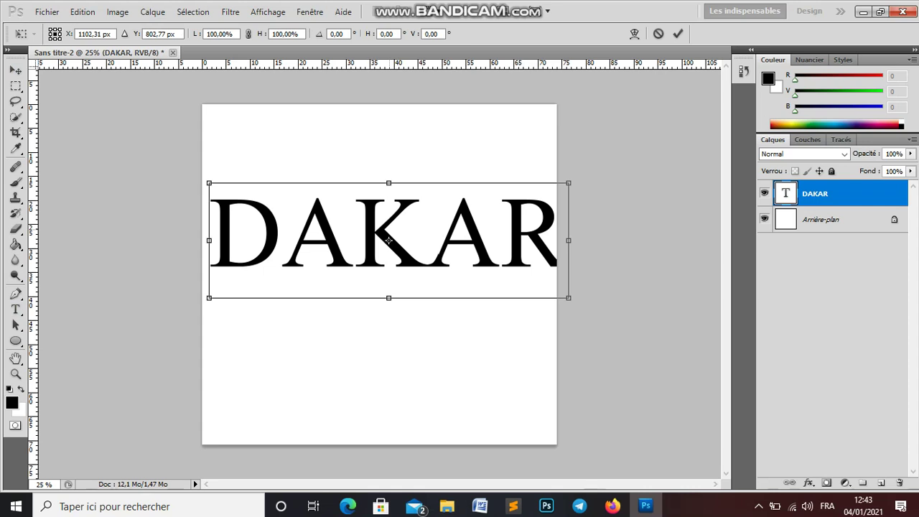
{"action": "left_click_drag", "start_coordinate": [388, 241], "coordinate": [382, 266]}
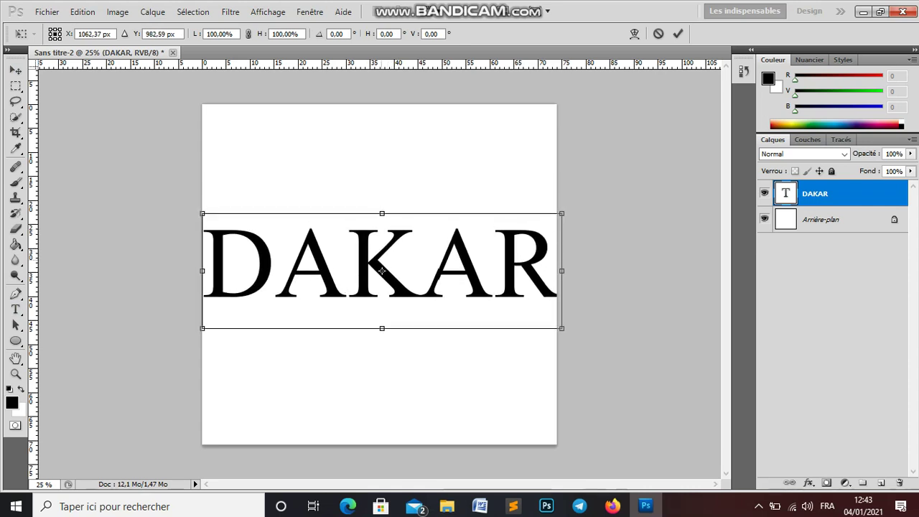
{"action": "left_click_drag", "start_coordinate": [382, 266], "coordinate": [377, 296]}
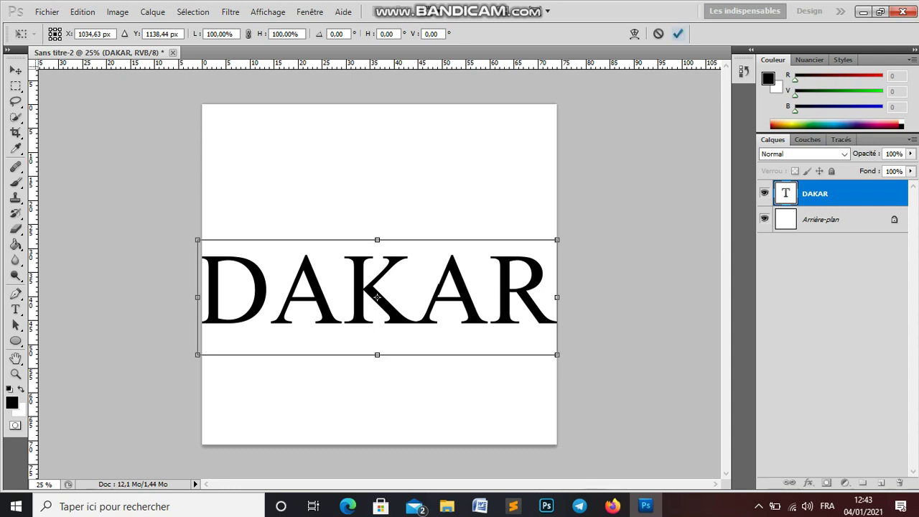
{"action": "left_click", "coordinate": [677, 34]}
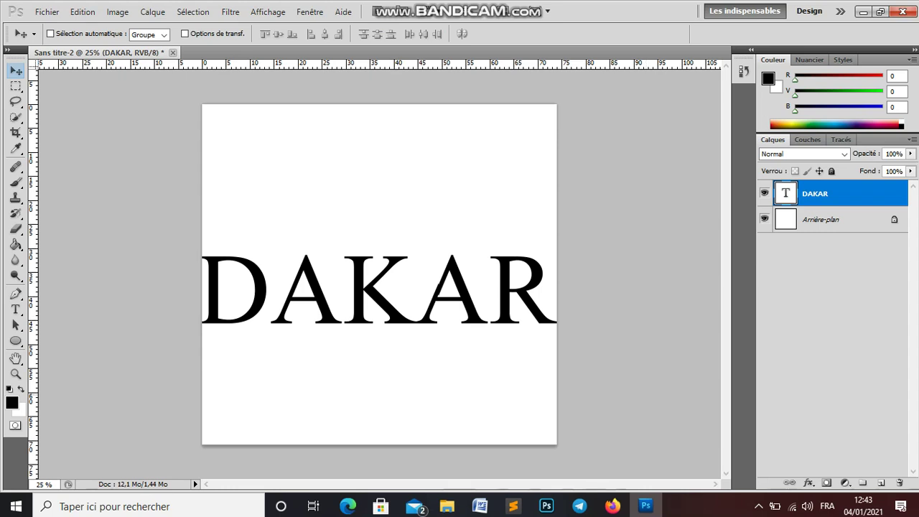
Step: Import image 10 and stretch it into a wide band over the DAKAR word
{"action": "left_click", "coordinate": [47, 12]}
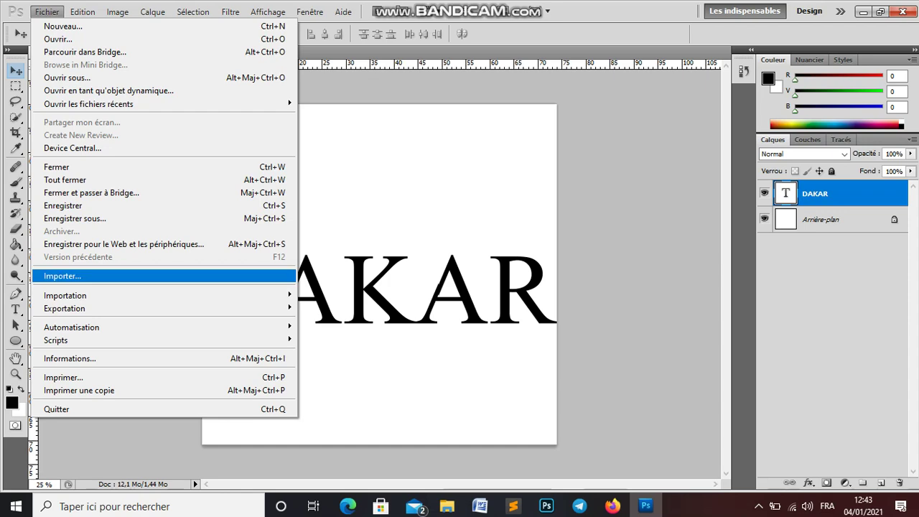
{"action": "left_click", "coordinate": [62, 276]}
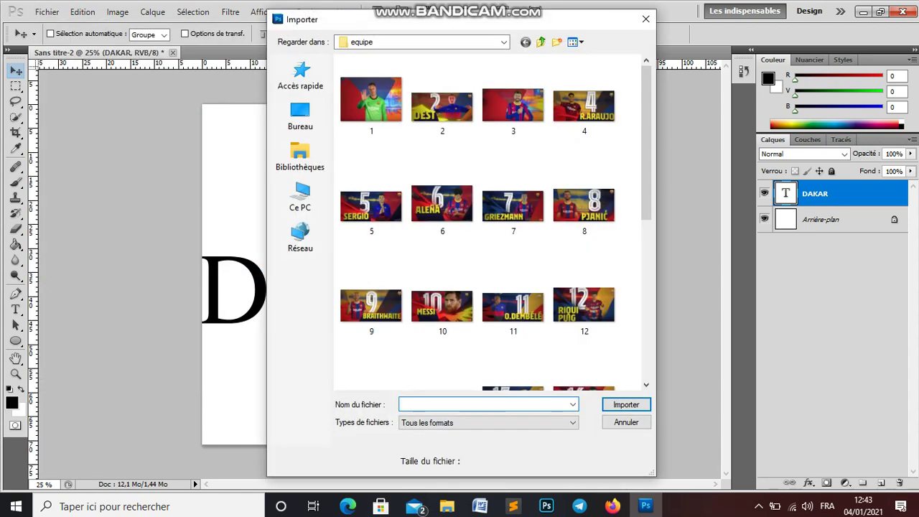
{"action": "left_click", "coordinate": [443, 305]}
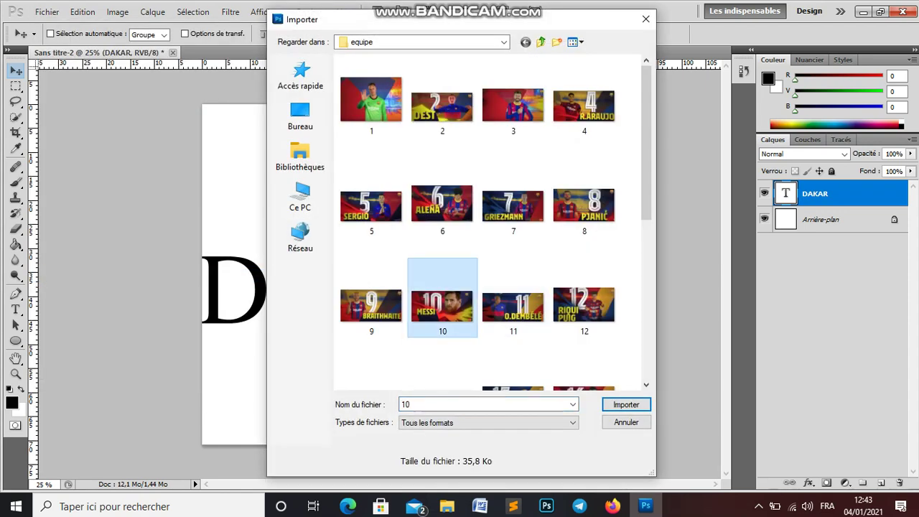
{"action": "left_click", "coordinate": [626, 404]}
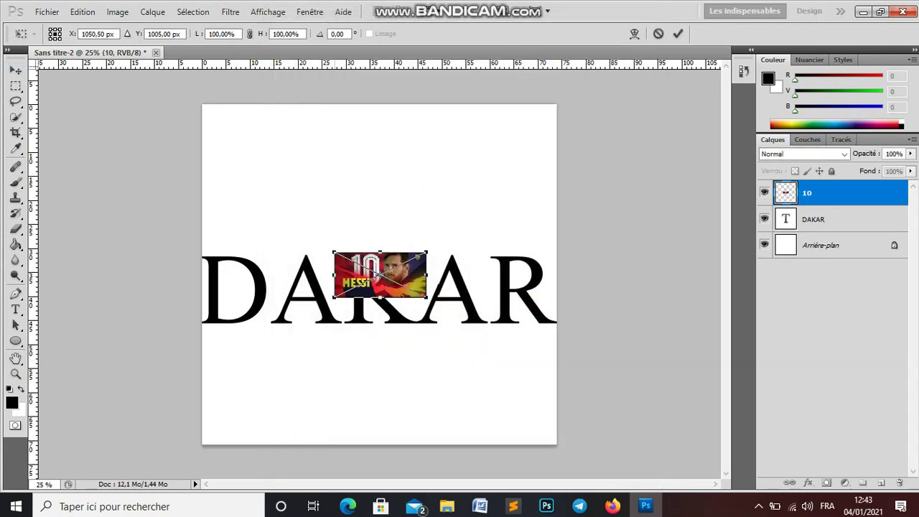
{"action": "left_click_drag", "start_coordinate": [334, 274], "coordinate": [202, 274]}
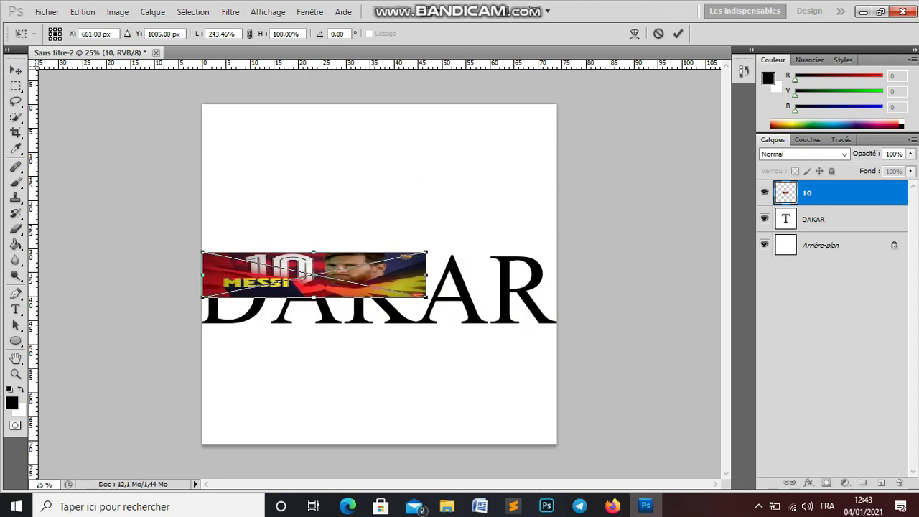
{"action": "left_click_drag", "start_coordinate": [313, 297], "coordinate": [314, 323]}
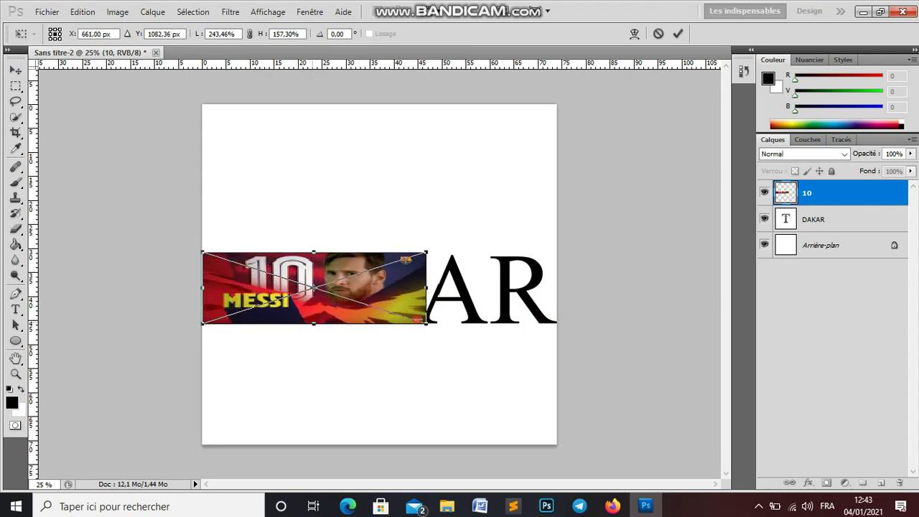
{"action": "left_click_drag", "start_coordinate": [427, 287], "coordinate": [557, 287]}
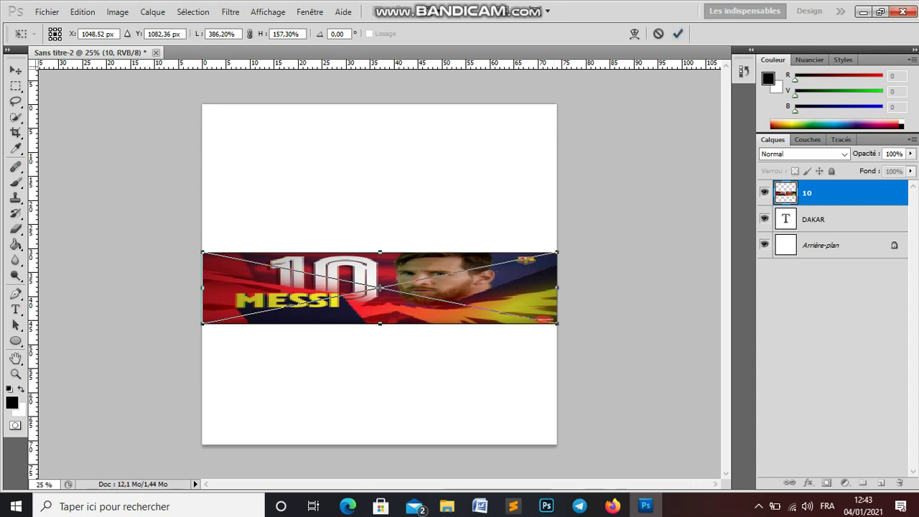
Step: Commit the photo's size and clip layer 10 to the DAKAR text
{"action": "left_click", "coordinate": [678, 33]}
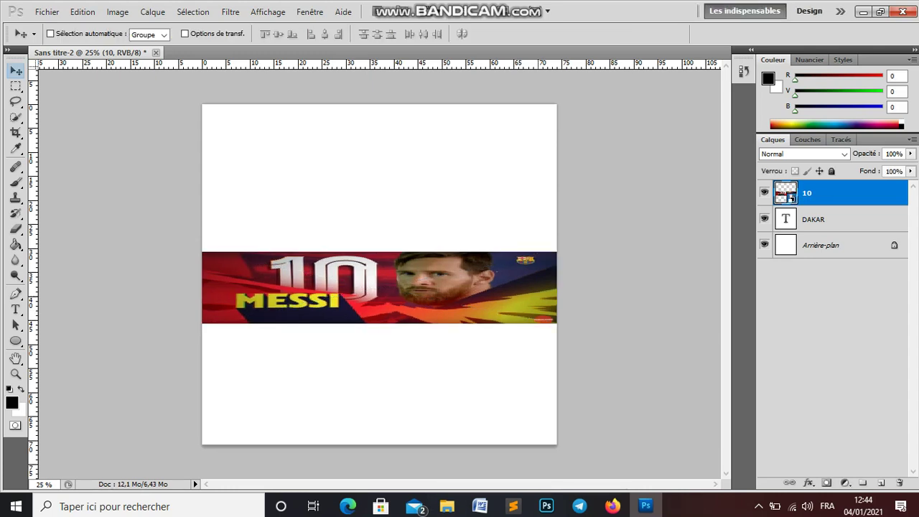
{"action": "right_click", "coordinate": [809, 193]}
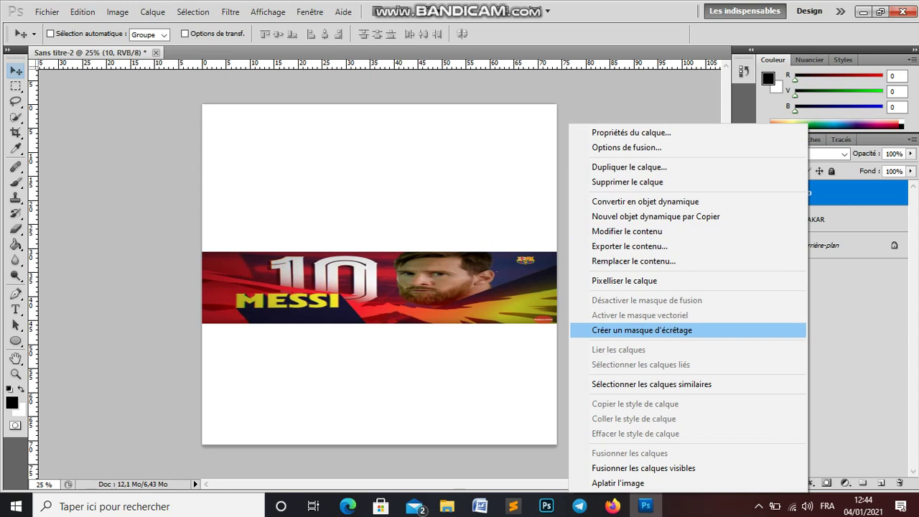
{"action": "left_click", "coordinate": [641, 330]}
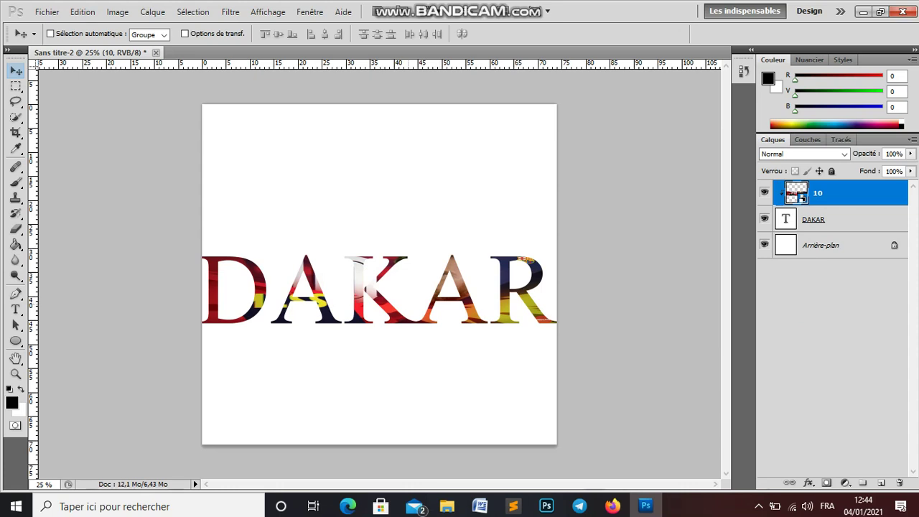
Step: Reposition the clipped photo inside the DAKAR letters with Free Transform
{"action": "key", "text": "ctrl+t"}
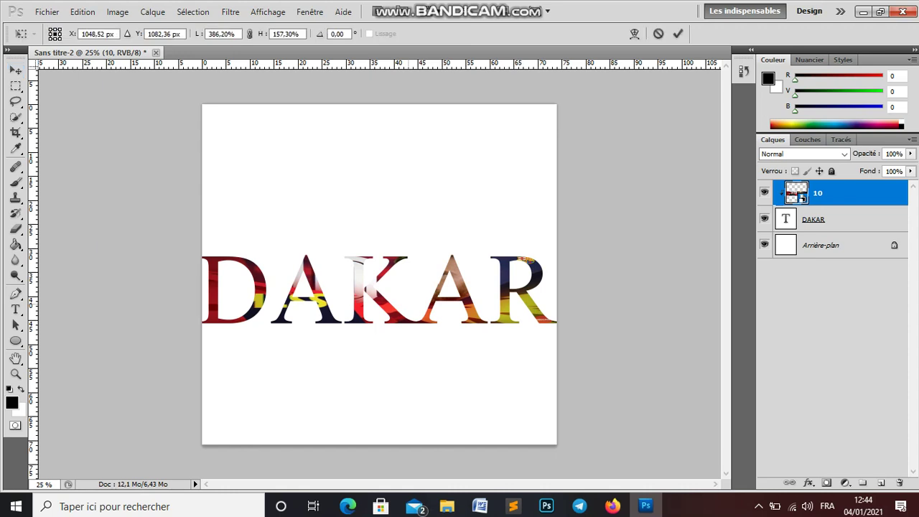
{"action": "left_click_drag", "start_coordinate": [374, 294], "coordinate": [377, 314]}
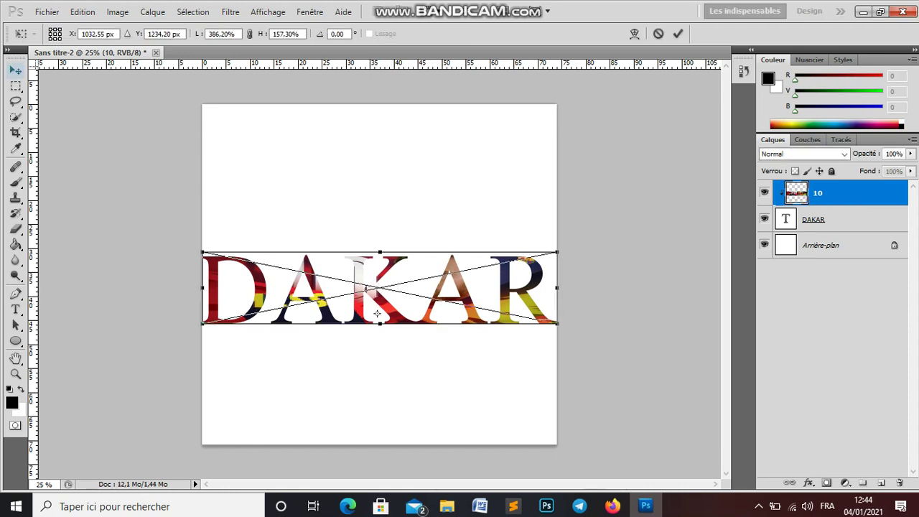
{"action": "key", "text": "v"}
{"action": "key", "text": "Escape"}
{"action": "key", "text": "Return"}
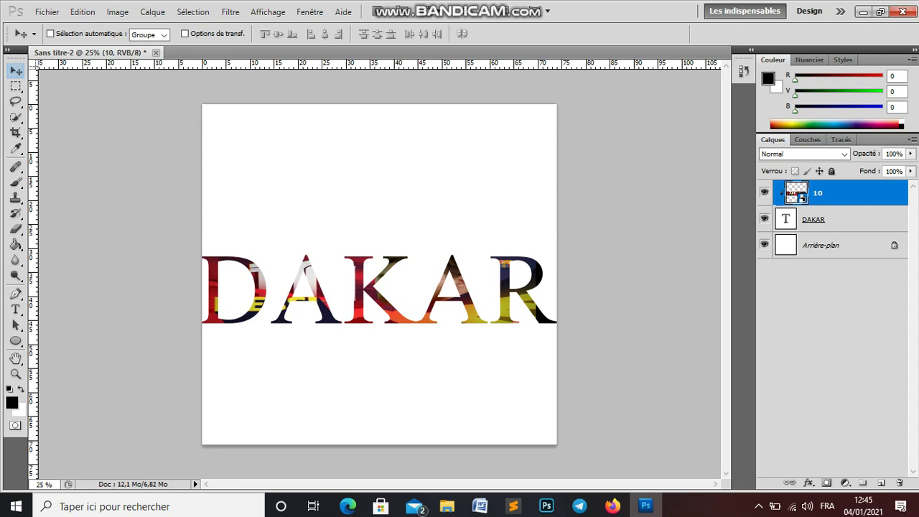
Step: Enable a Satin effect in the DAKAR layer's blending options
{"action": "left_click", "coordinate": [814, 219]}
{"action": "right_click", "coordinate": [818, 219]}
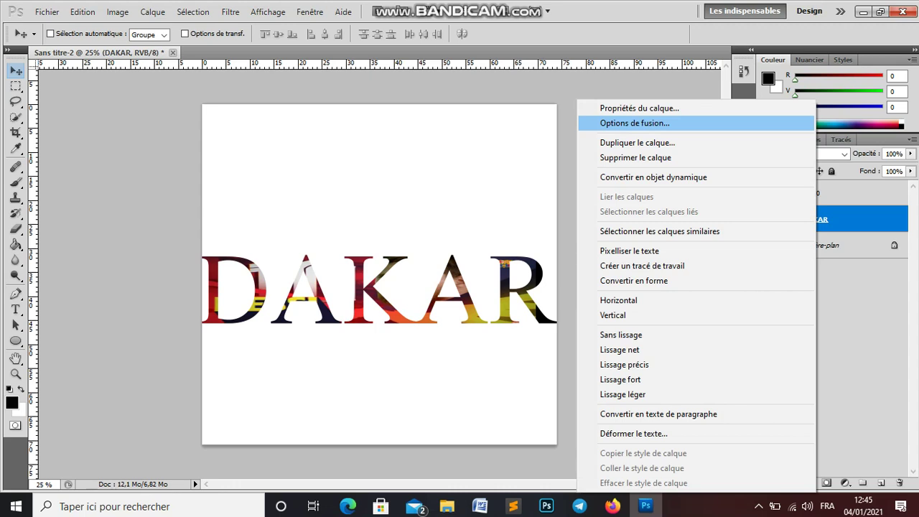
{"action": "key", "text": "Escape"}
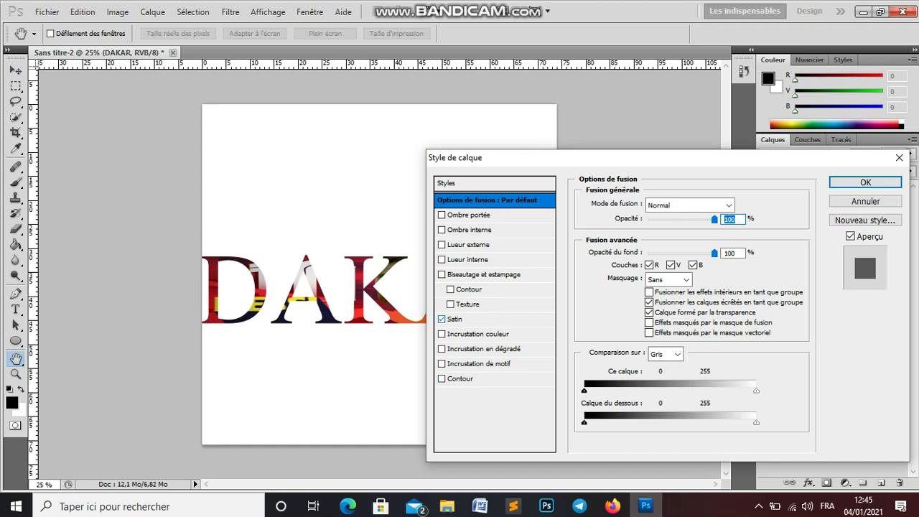
{"action": "left_click", "coordinate": [441, 318]}
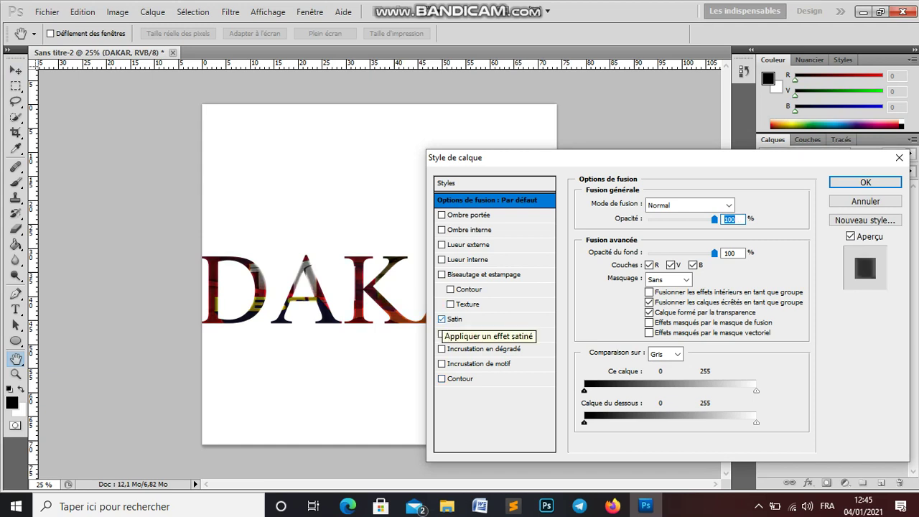
{"action": "left_click", "coordinate": [441, 319]}
{"action": "left_click", "coordinate": [442, 319]}
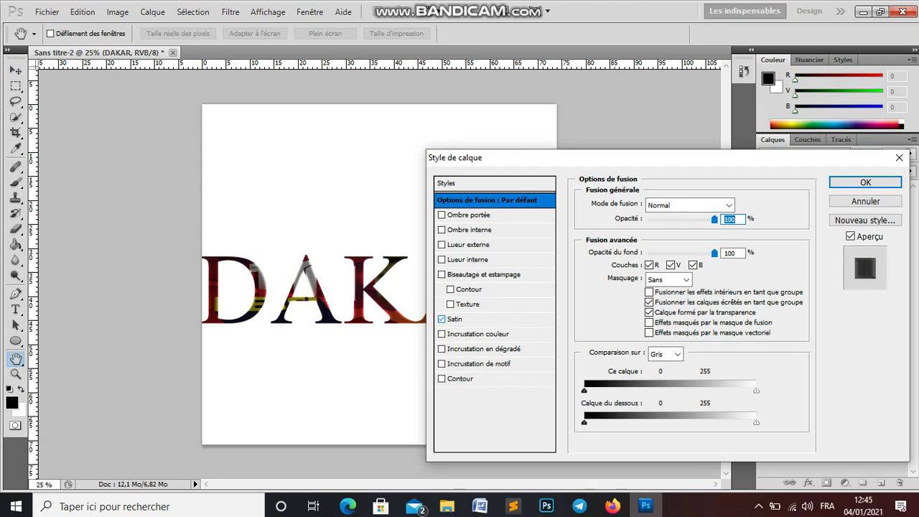
{"action": "left_click", "coordinate": [455, 319]}
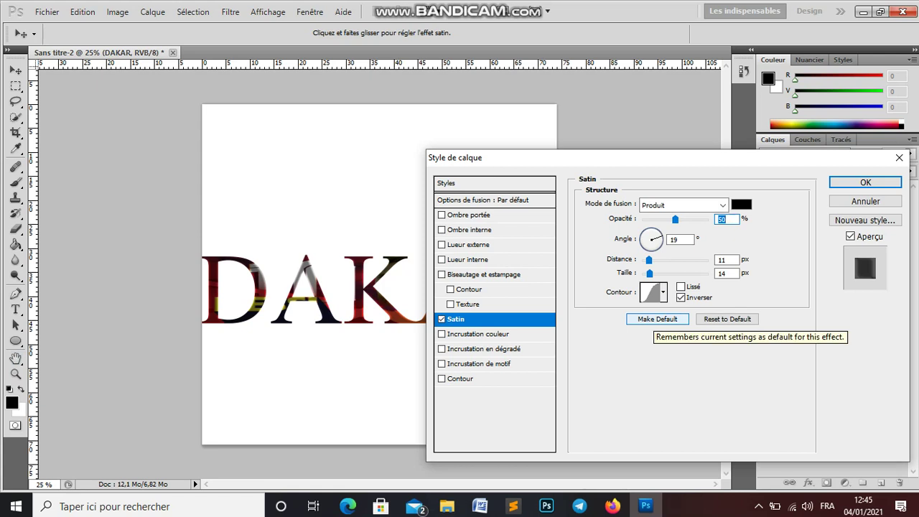
Step: Add a Contour outline alongside the Satin effect and apply both styles
{"action": "left_click", "coordinate": [442, 378]}
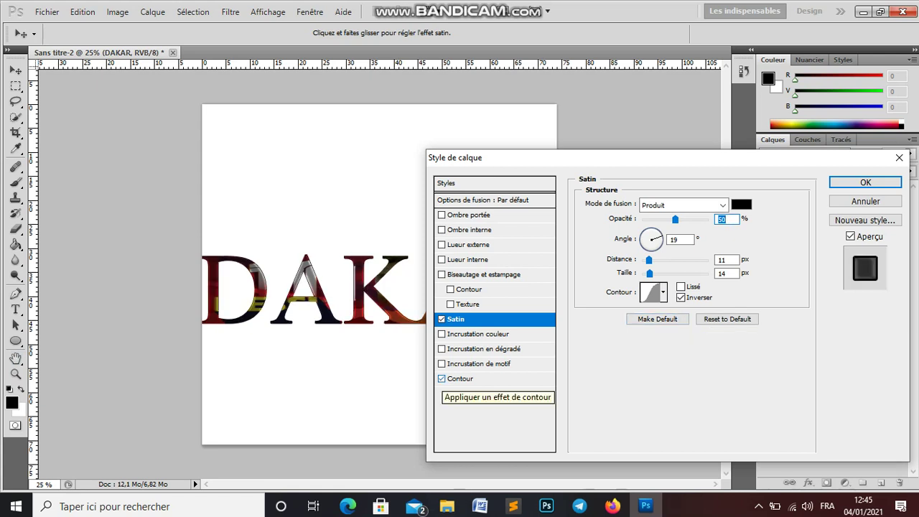
{"action": "left_click", "coordinate": [442, 319]}
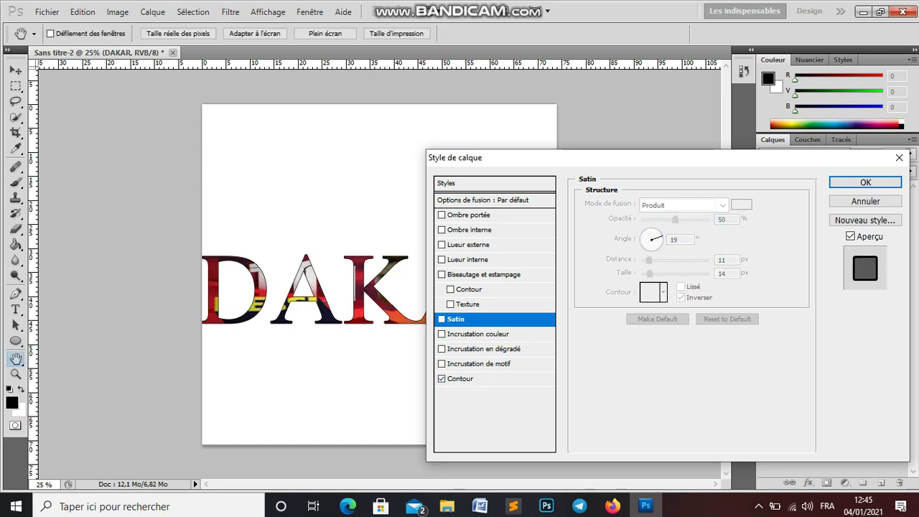
{"action": "left_click", "coordinate": [442, 378]}
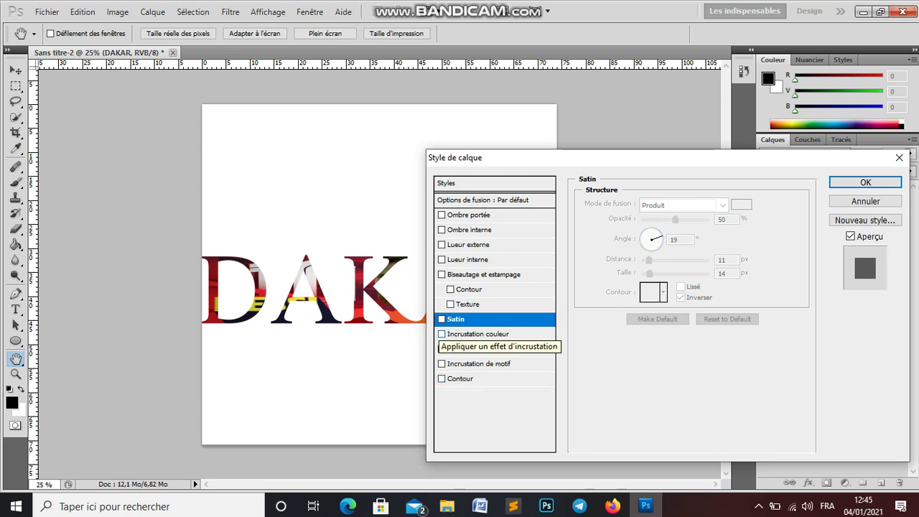
{"action": "left_click", "coordinate": [442, 319]}
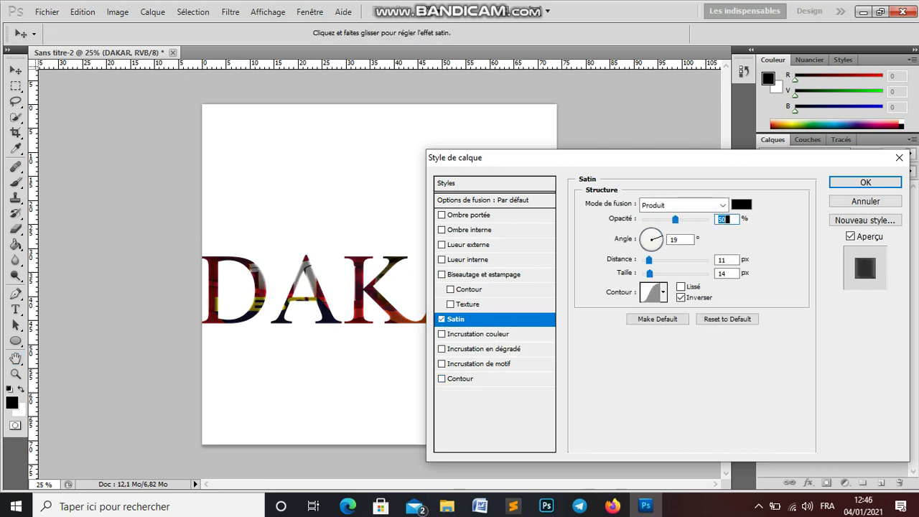
{"action": "left_click", "coordinate": [441, 378]}
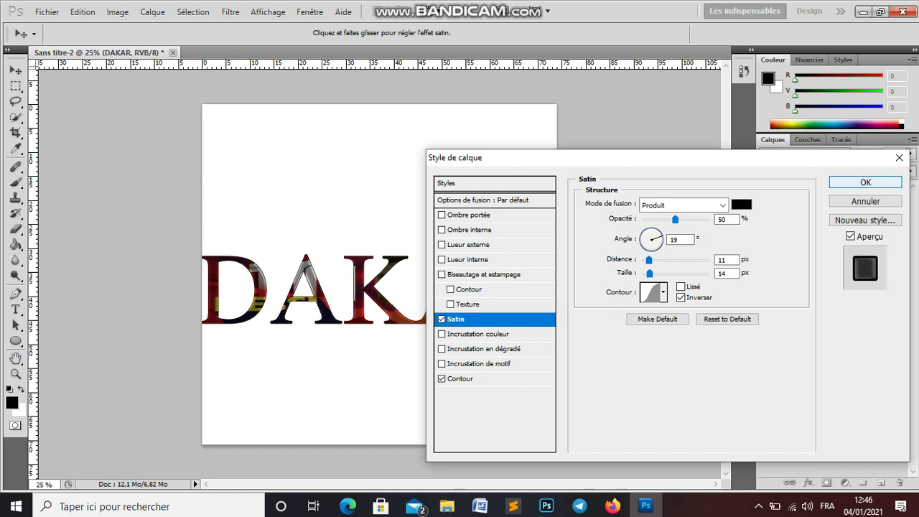
{"action": "left_click", "coordinate": [865, 182]}
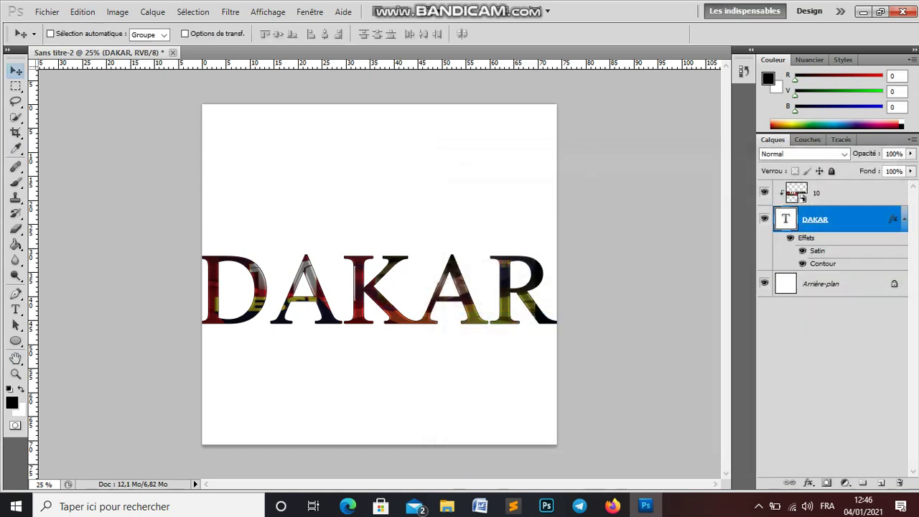
Step: Convert the background into layer Calque 0 and bring up its Options de fusion
{"action": "left_click", "coordinate": [821, 283]}
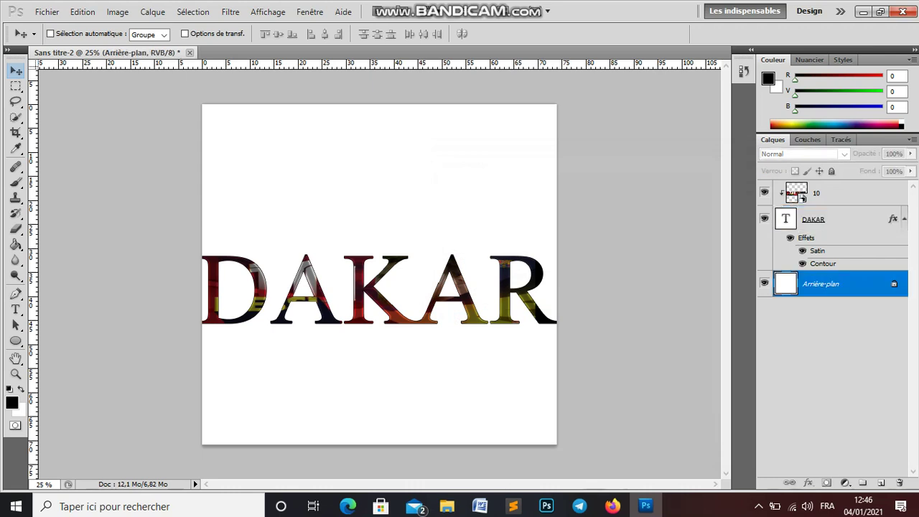
{"action": "double_click", "coordinate": [821, 284]}
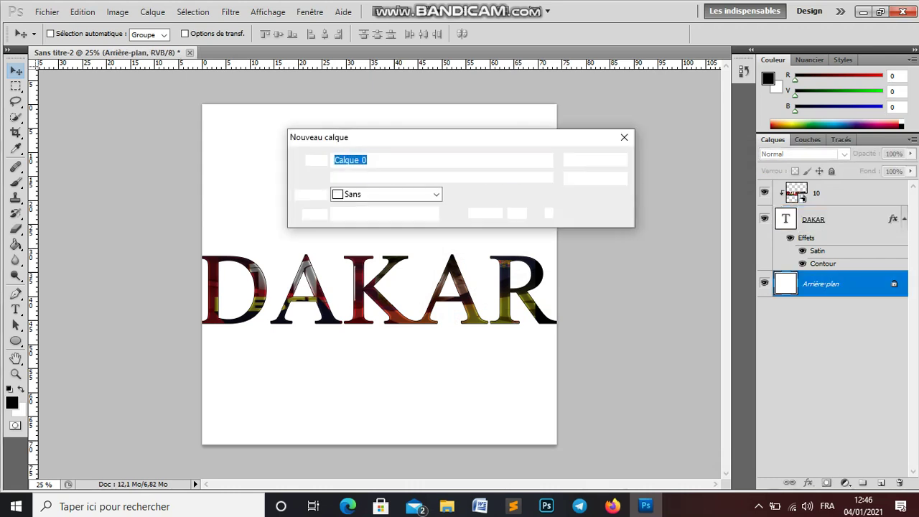
{"action": "key", "text": "Return"}
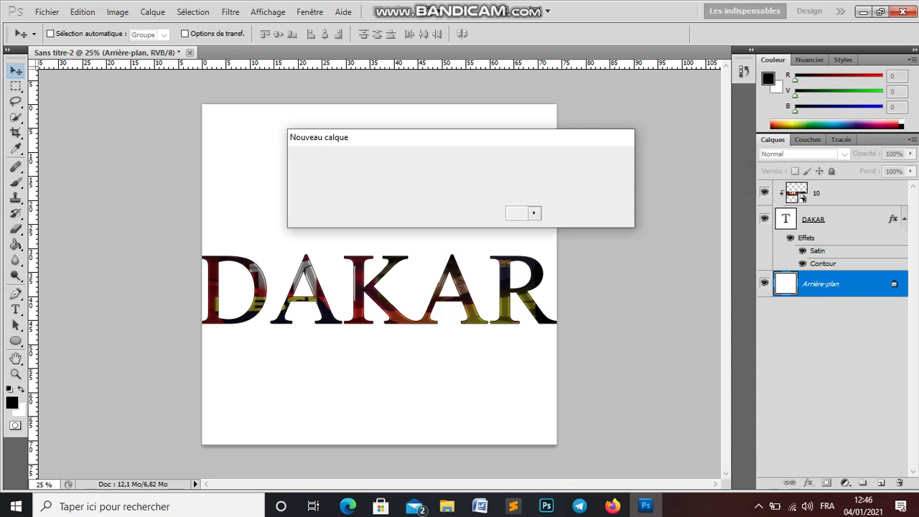
{"action": "right_click", "coordinate": [798, 284]}
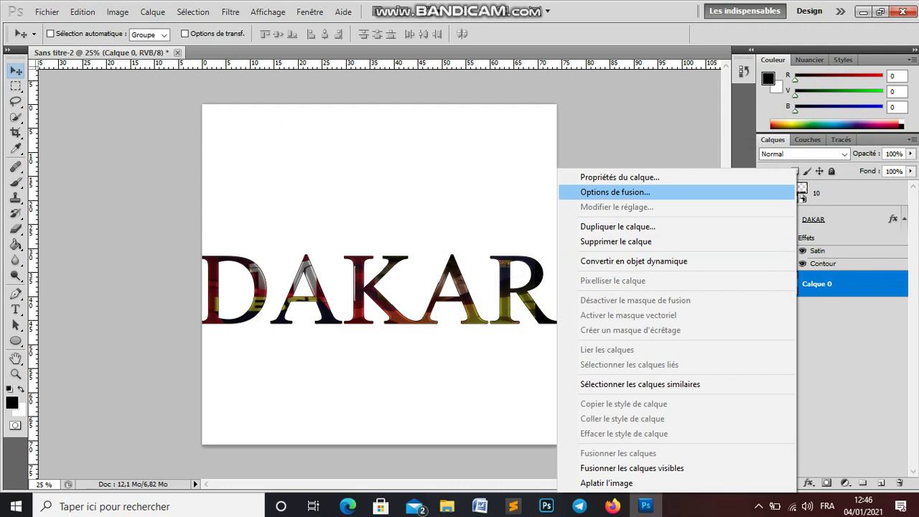
{"action": "left_click", "coordinate": [614, 192]}
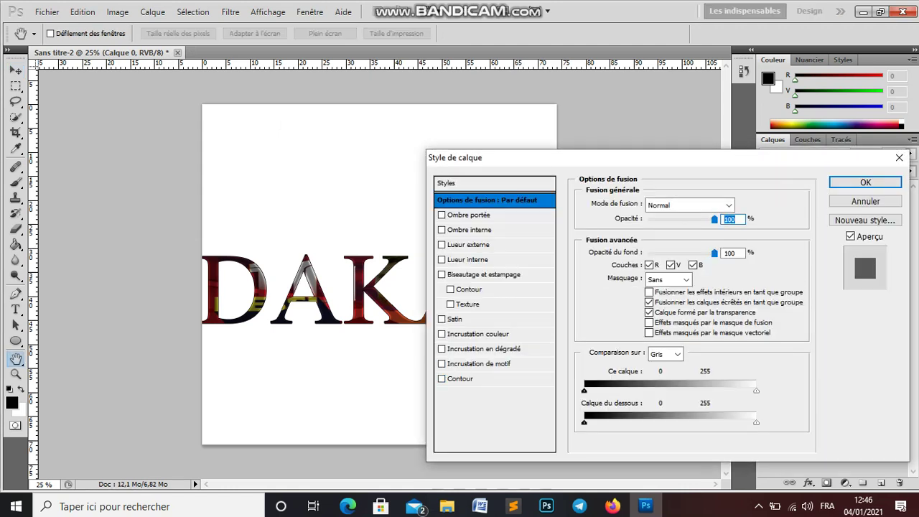
Step: Give Calque 0 a Radial Incrustation en dégradé and bring up its gradient editor
{"action": "left_click", "coordinate": [441, 348]}
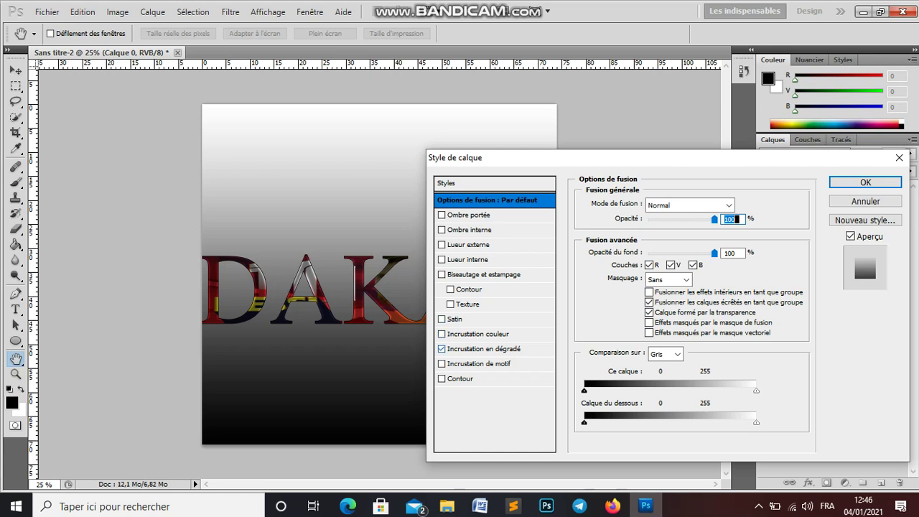
{"action": "left_click", "coordinate": [488, 348]}
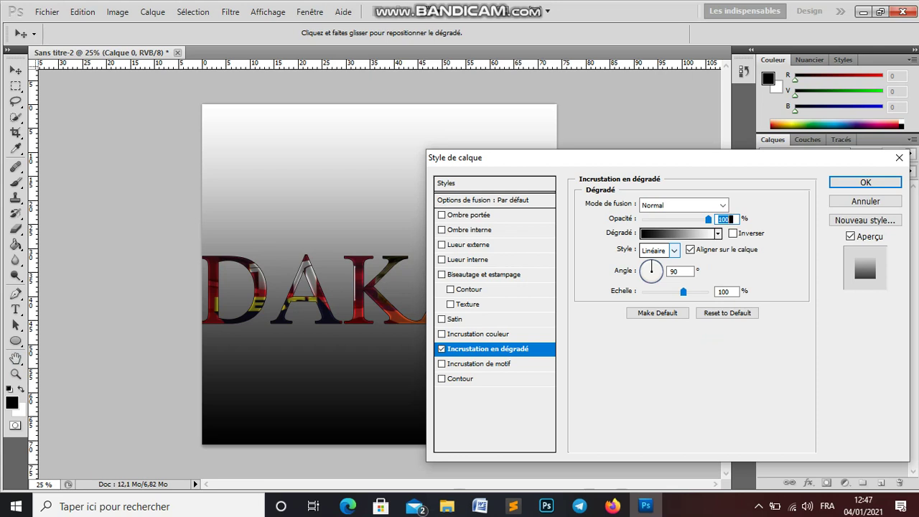
{"action": "left_click", "coordinate": [673, 250]}
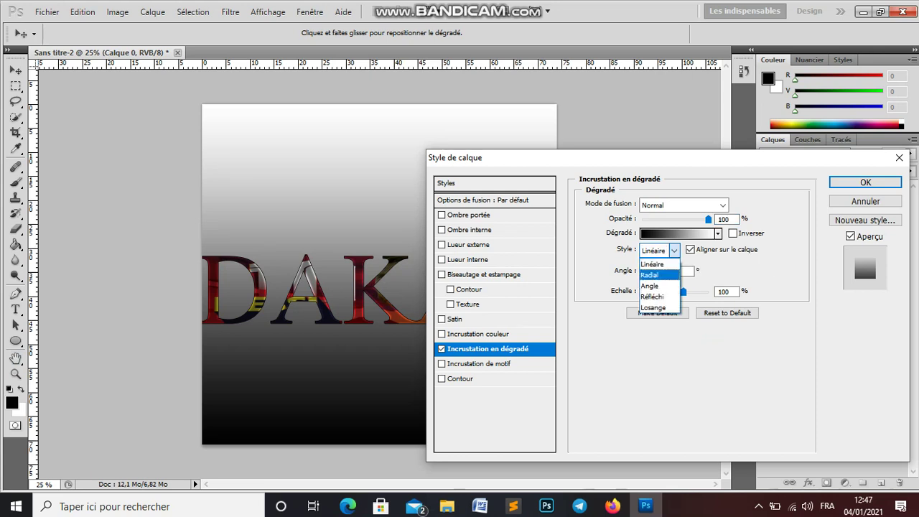
{"action": "left_click", "coordinate": [649, 275]}
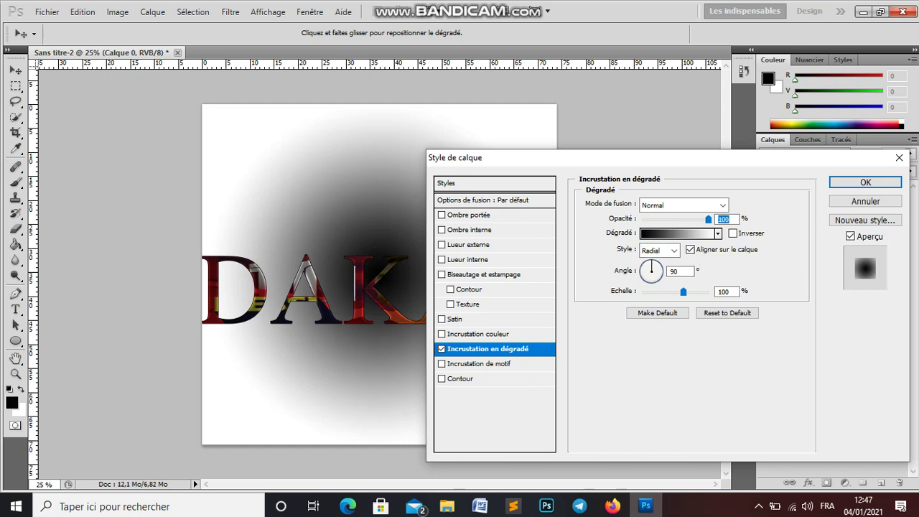
{"action": "left_click", "coordinate": [689, 233]}
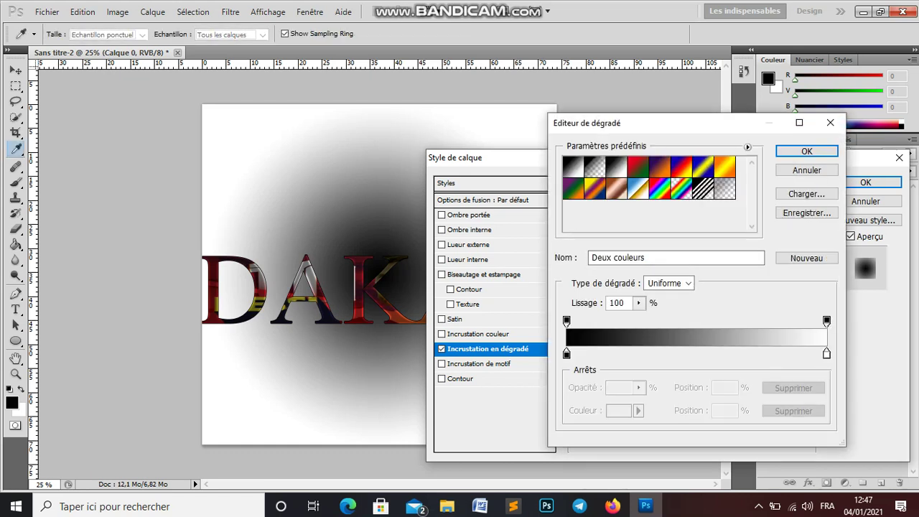
Step: Move the gradient's left stop to 2% and make it off-white #f5eeee
{"action": "left_click", "coordinate": [566, 354]}
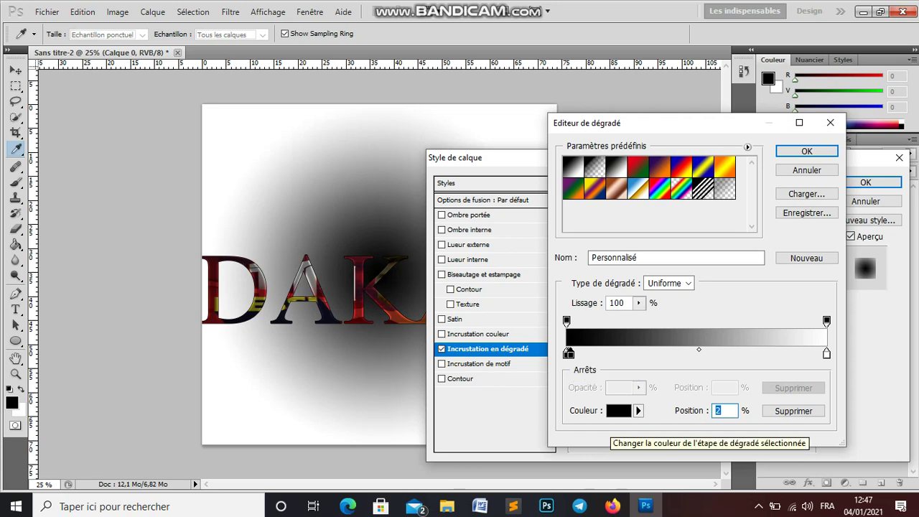
{"action": "left_click_drag", "start_coordinate": [567, 353], "coordinate": [568, 353]}
{"action": "double_click", "coordinate": [568, 353]}
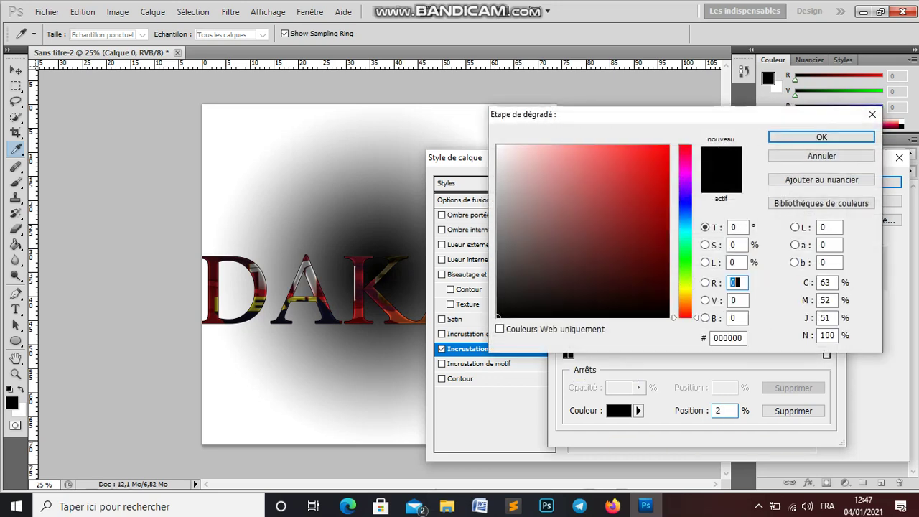
{"action": "left_click", "coordinate": [536, 258]}
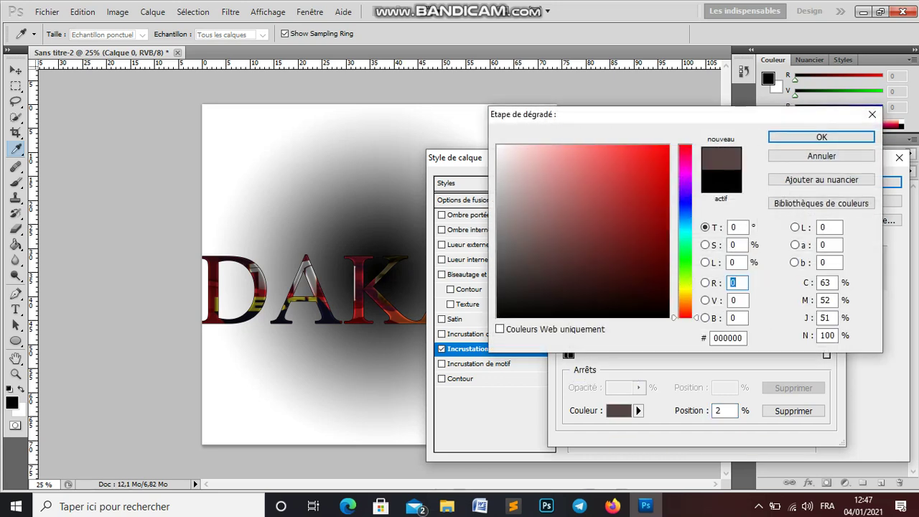
{"action": "left_click", "coordinate": [517, 235]}
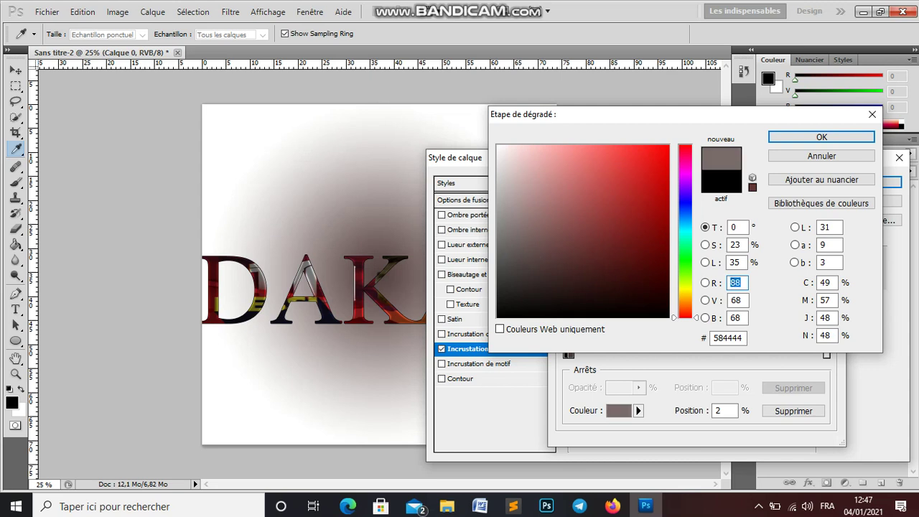
{"action": "left_click", "coordinate": [508, 172]}
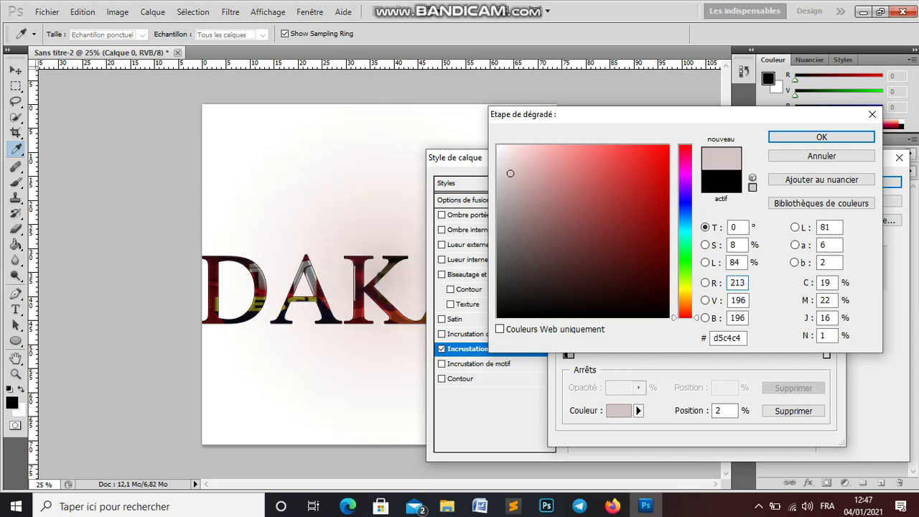
{"action": "left_click", "coordinate": [506, 159]}
{"action": "left_click", "coordinate": [503, 154]}
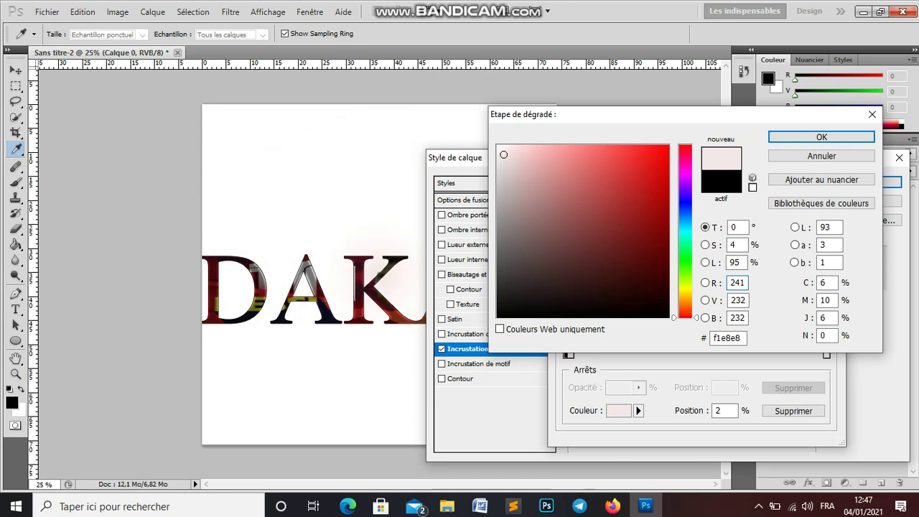
{"action": "left_click", "coordinate": [501, 151]}
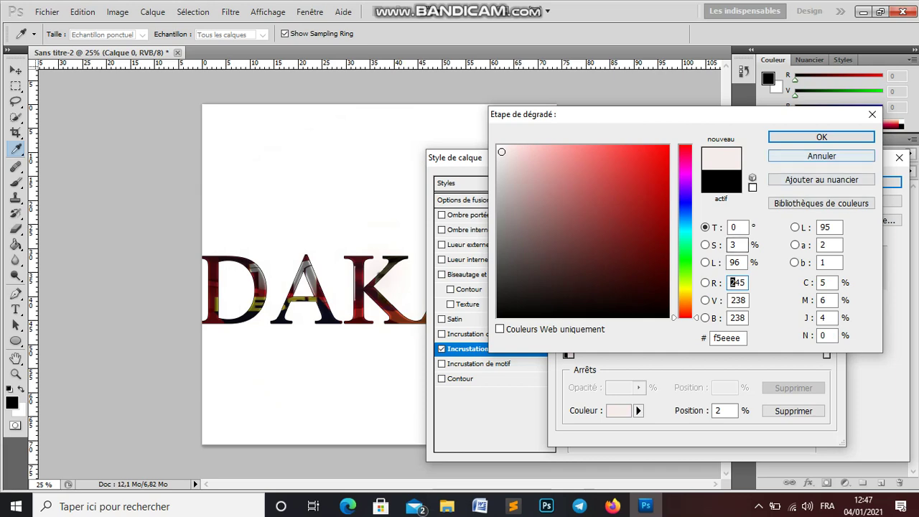
{"action": "left_click", "coordinate": [821, 136]}
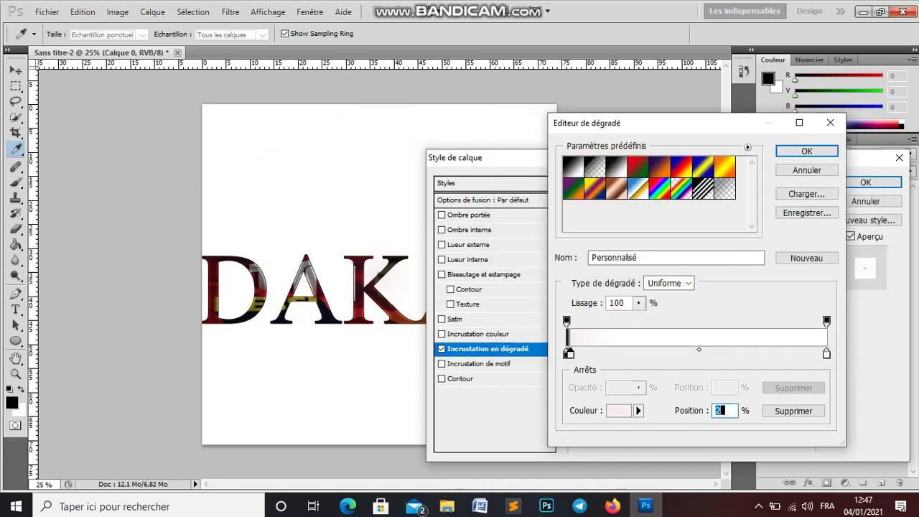
Step: Set the gradient's right stop colour to grey #7c8288
{"action": "left_click", "coordinate": [826, 353]}
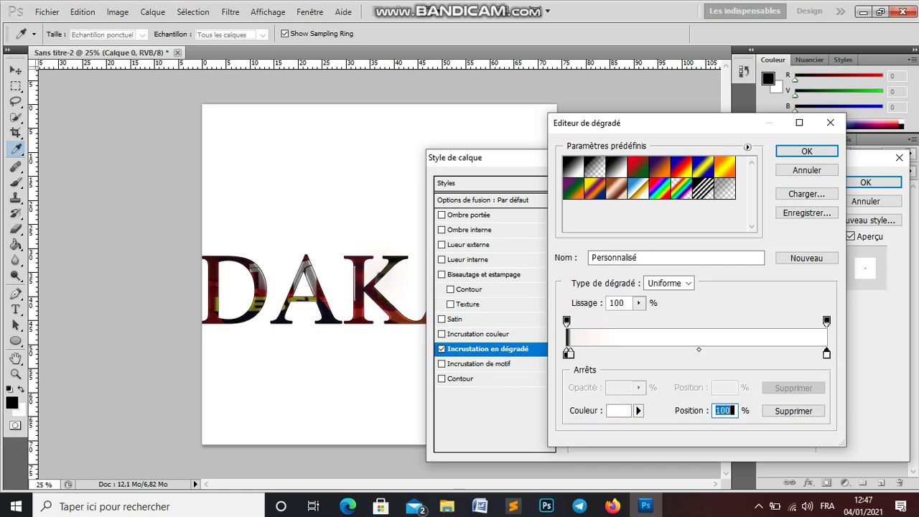
{"action": "left_click", "coordinate": [618, 410]}
{"action": "left_click", "coordinate": [577, 217]}
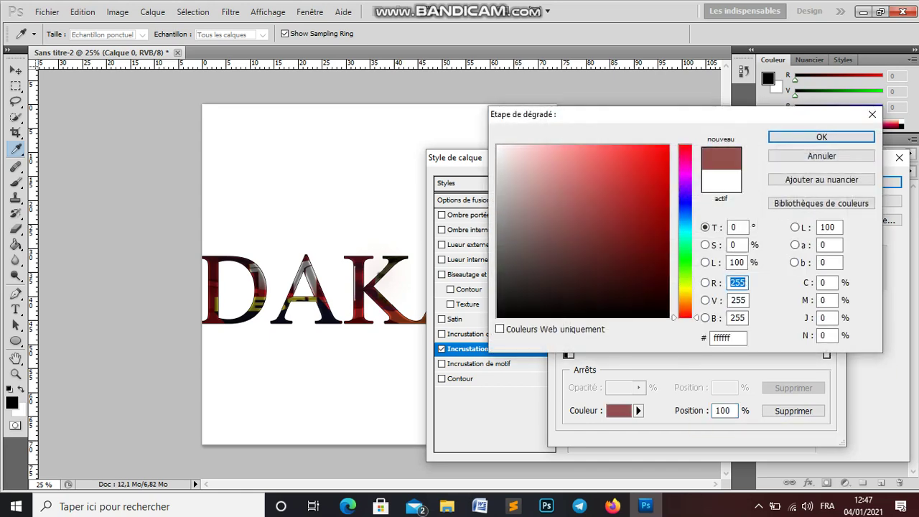
{"action": "left_click", "coordinate": [587, 250]}
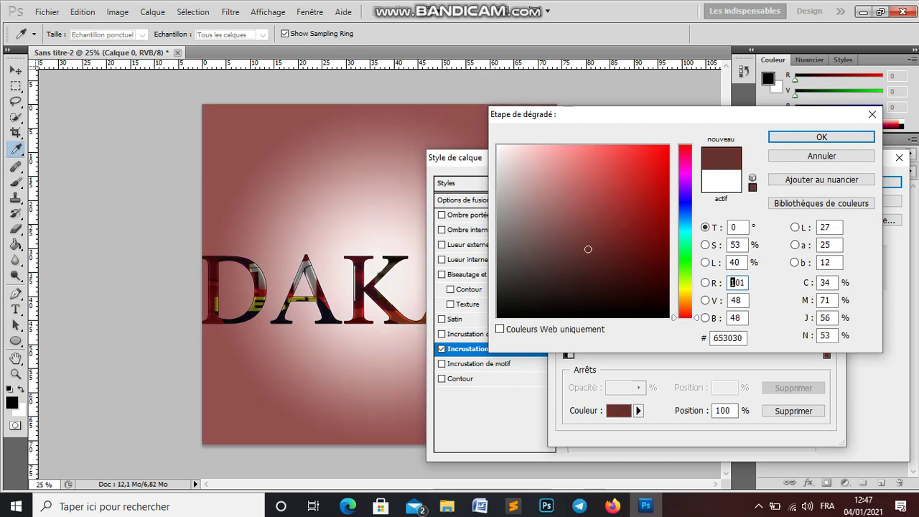
{"action": "left_click", "coordinate": [621, 283]}
{"action": "left_click", "coordinate": [630, 289]}
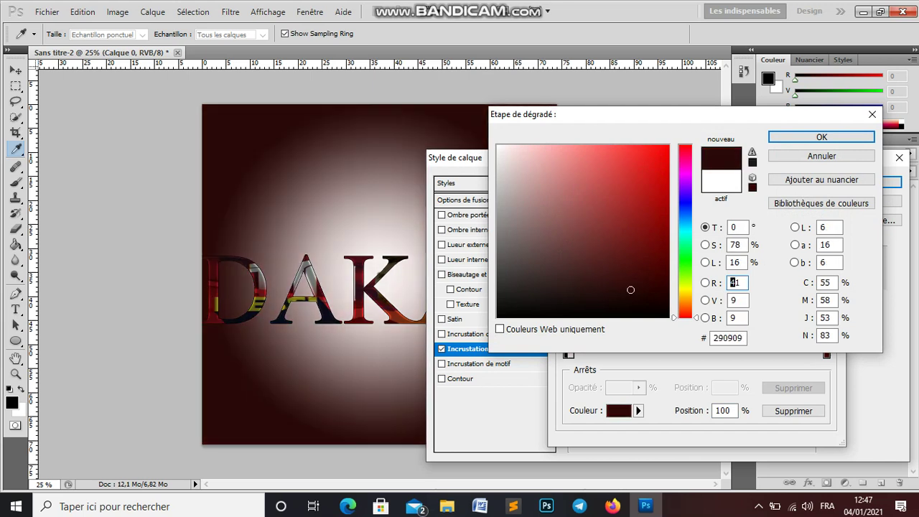
{"action": "left_click", "coordinate": [640, 299]}
{"action": "left_click", "coordinate": [550, 273]}
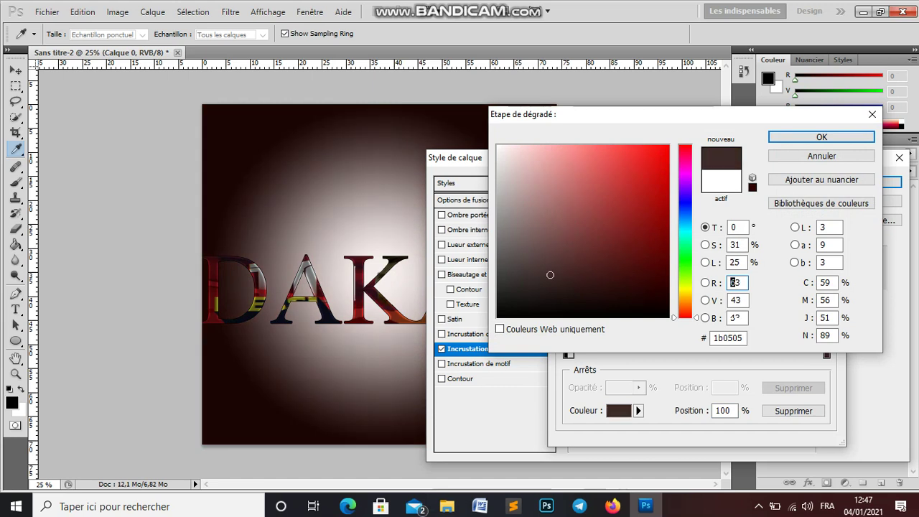
{"action": "left_click", "coordinate": [523, 282]}
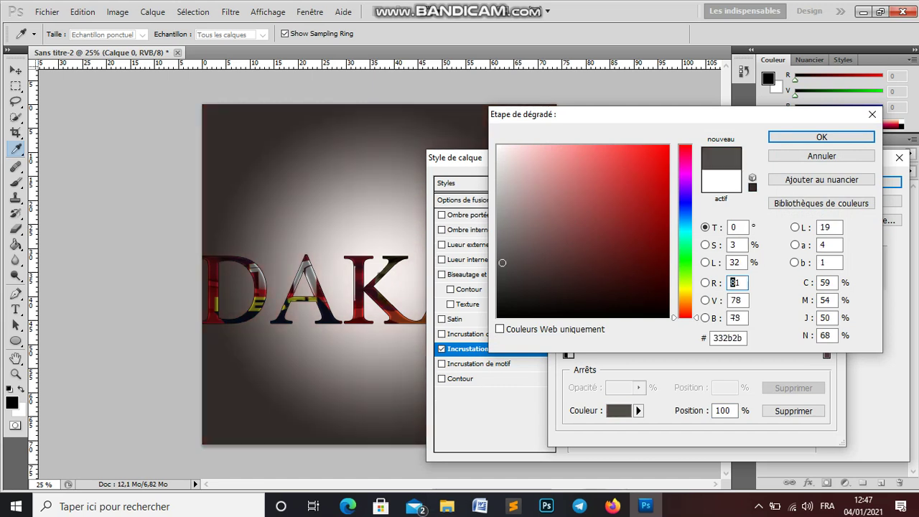
{"action": "left_click", "coordinate": [502, 263]}
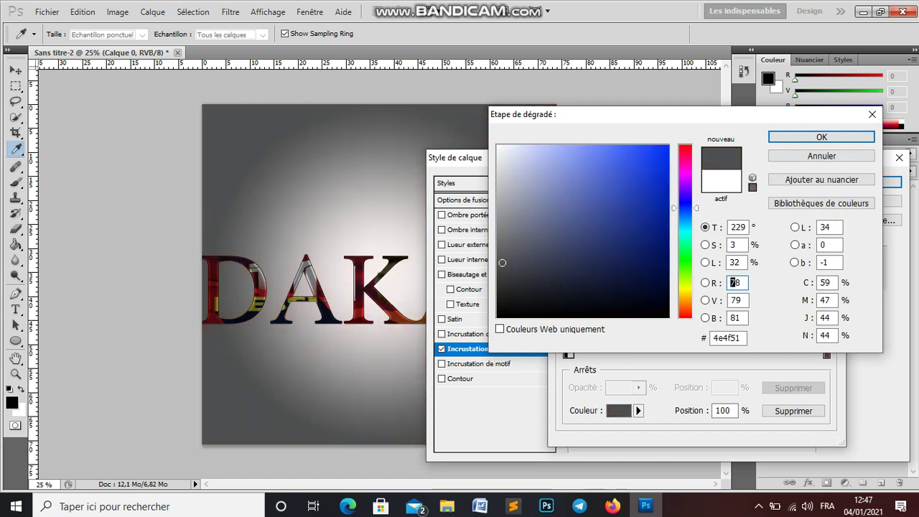
{"action": "left_click", "coordinate": [534, 271]}
{"action": "left_click", "coordinate": [556, 275]}
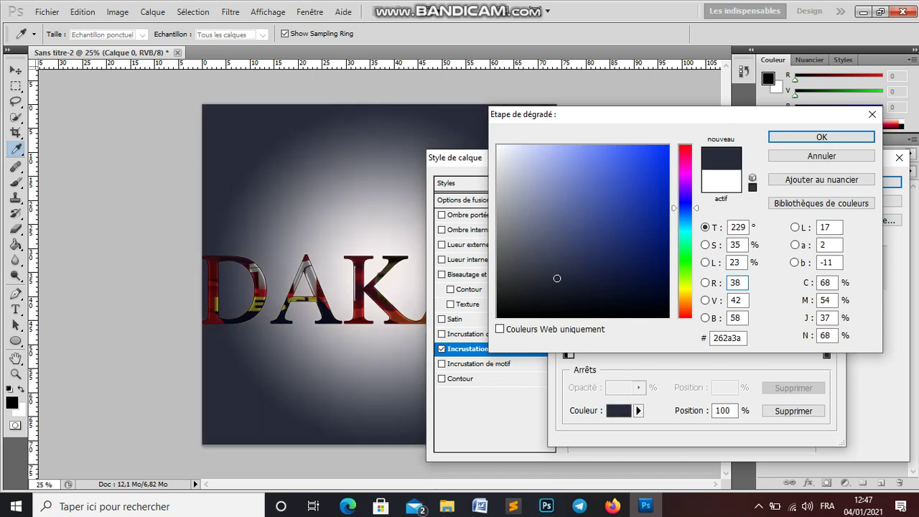
{"action": "left_click", "coordinate": [588, 281]}
{"action": "left_click", "coordinate": [620, 286]}
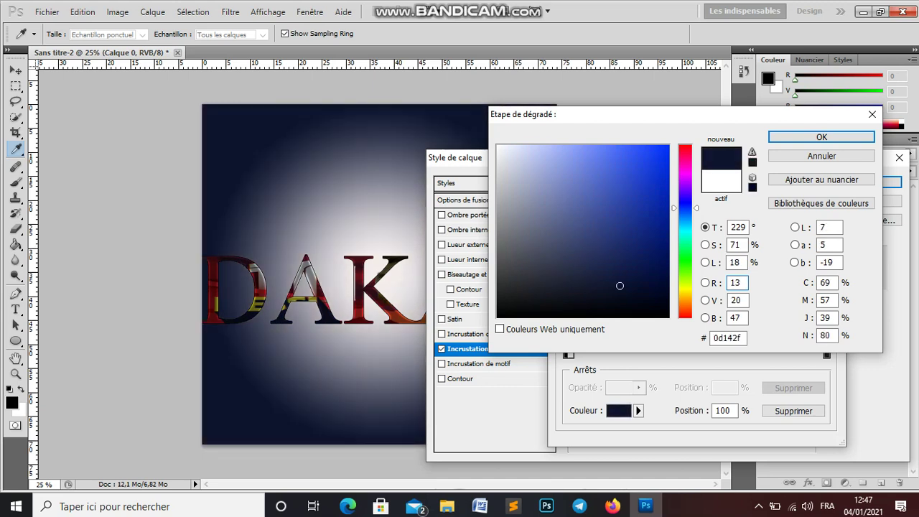
{"action": "left_click_drag", "start_coordinate": [620, 285], "coordinate": [636, 245]}
{"action": "mouse_move", "coordinate": [686, 208]}
{"action": "left_mouse_down"}
{"action": "mouse_move", "coordinate": [686, 233]}
{"action": "mouse_move", "coordinate": [619, 268]}
{"action": "mouse_move", "coordinate": [577, 265]}
{"action": "mouse_move", "coordinate": [532, 220]}
{"action": "mouse_move", "coordinate": [580, 196]}
{"action": "mouse_move", "coordinate": [594, 207]}
{"action": "mouse_move", "coordinate": [610, 229]}
{"action": "mouse_move", "coordinate": [605, 281]}
{"action": "left_mouse_up"}
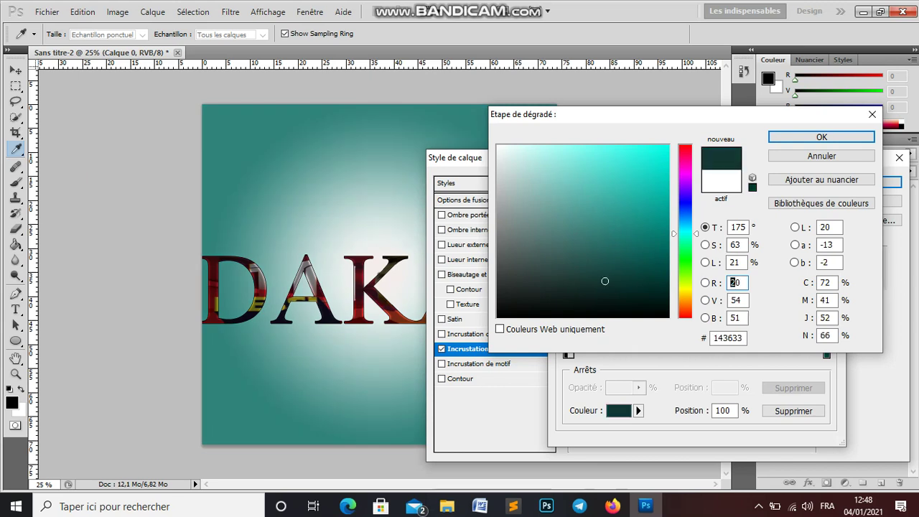
{"action": "left_click", "coordinate": [685, 216]}
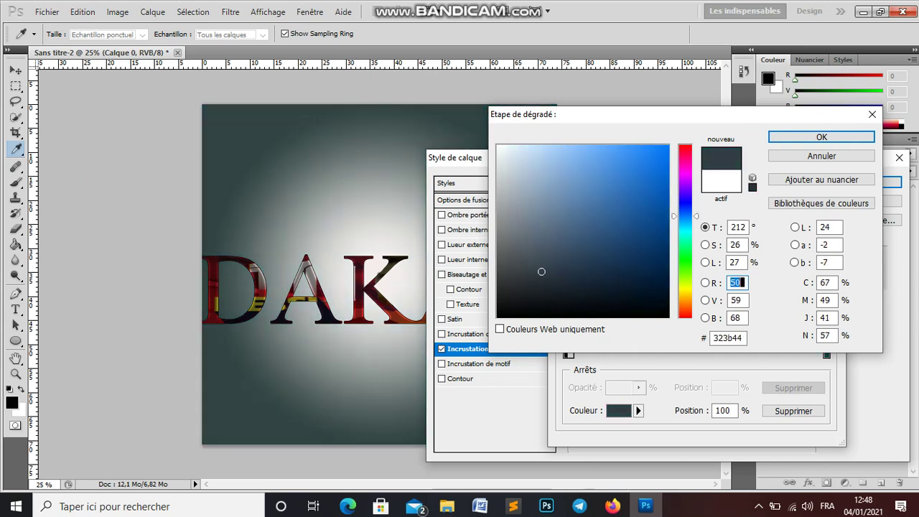
{"action": "left_click_drag", "start_coordinate": [541, 271], "coordinate": [512, 225]}
{"action": "type", "text": "136"}
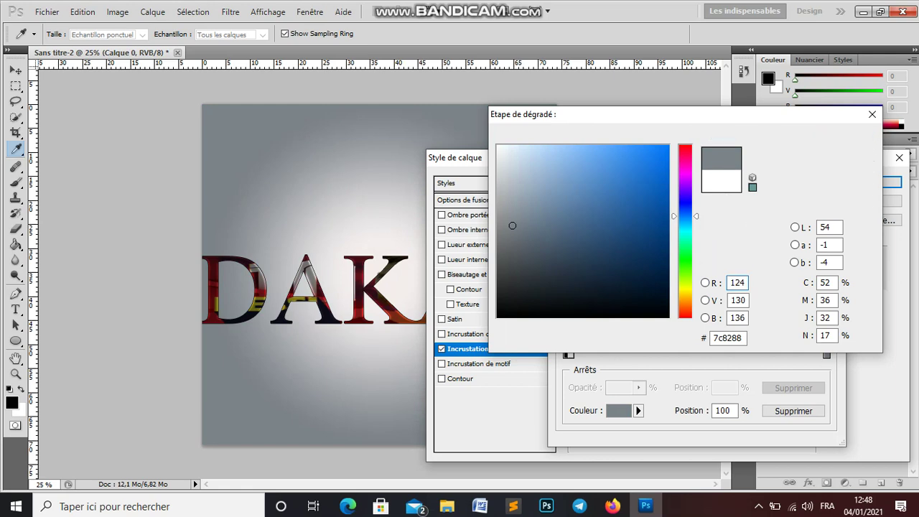
{"action": "key", "text": "Return"}
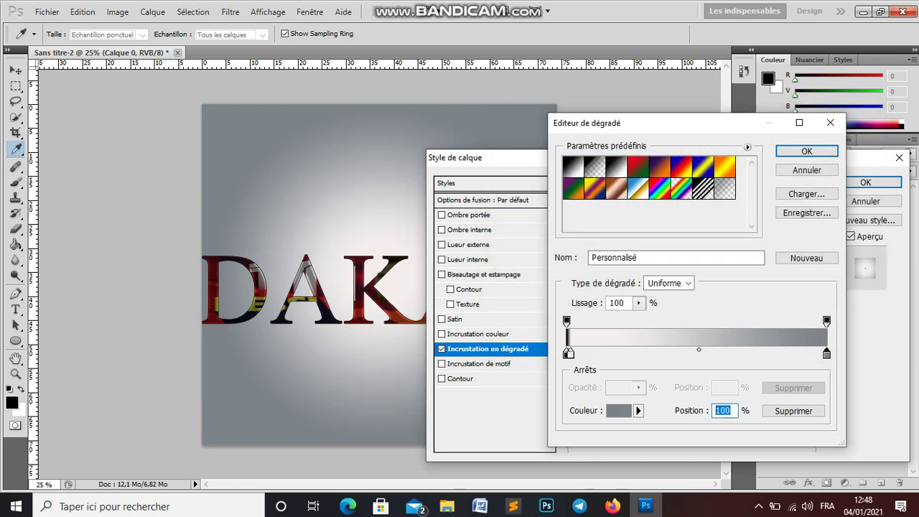
Step: Confirm the white-to-grey gradient and apply the Gradient Overlay to Calque 0
{"action": "left_click", "coordinate": [806, 150]}
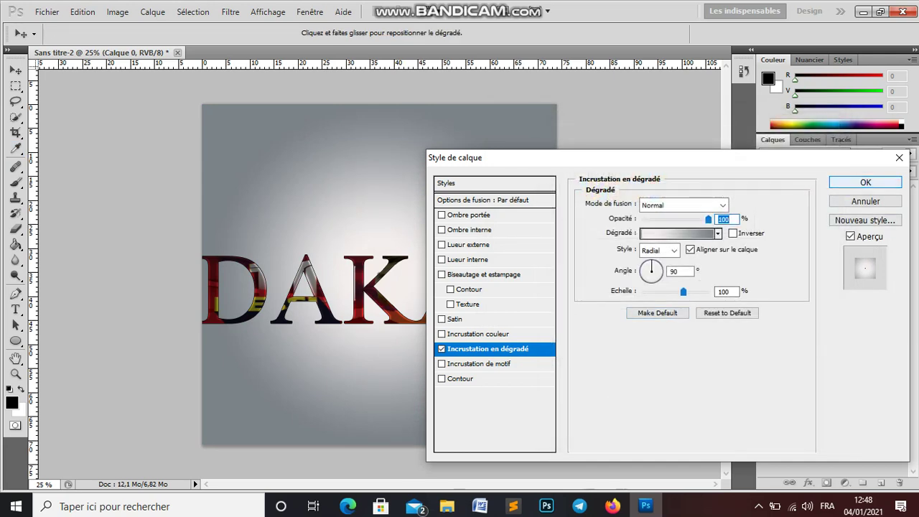
{"action": "key", "text": "Return"}
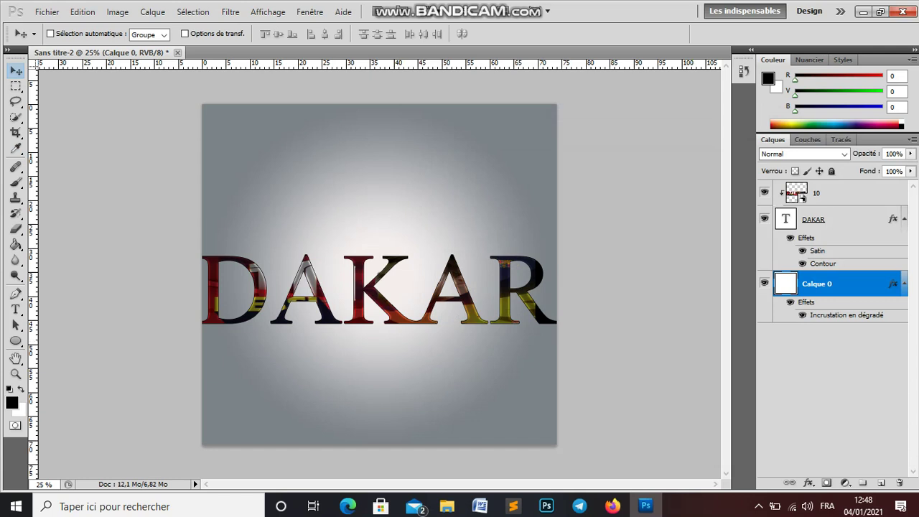
Step: Duplicate the DAKAR text layer as DAKAR copie and hide the original DAKAR layer
{"action": "left_click", "coordinate": [817, 192]}
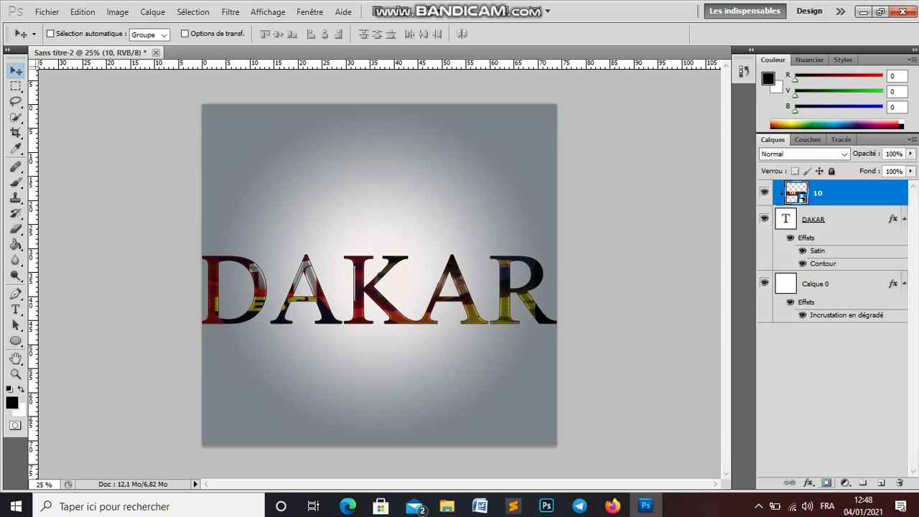
{"action": "key", "text": "alt+bracketleft"}
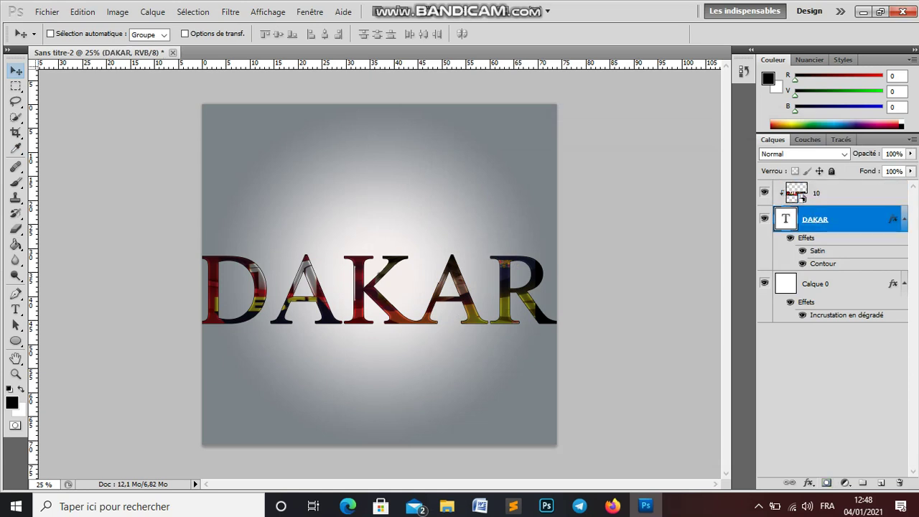
{"action": "key", "text": "ctrl+j"}
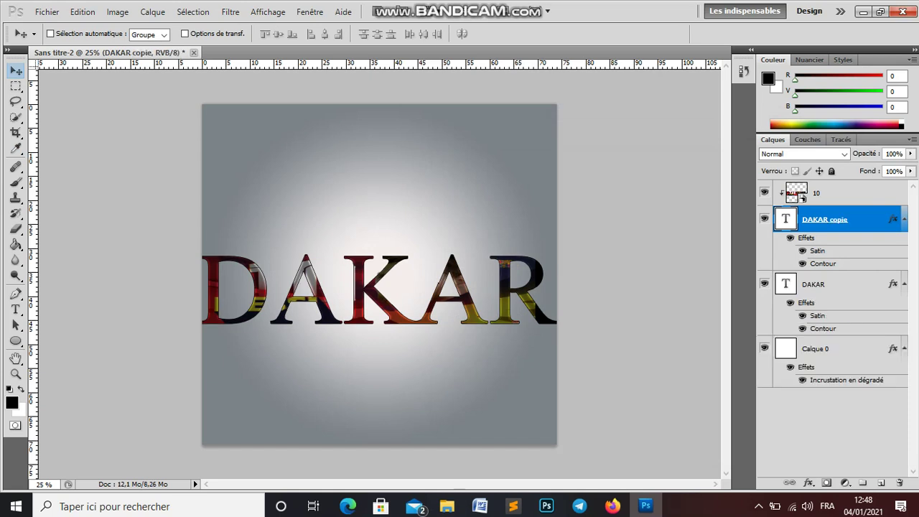
{"action": "left_click", "coordinate": [764, 284]}
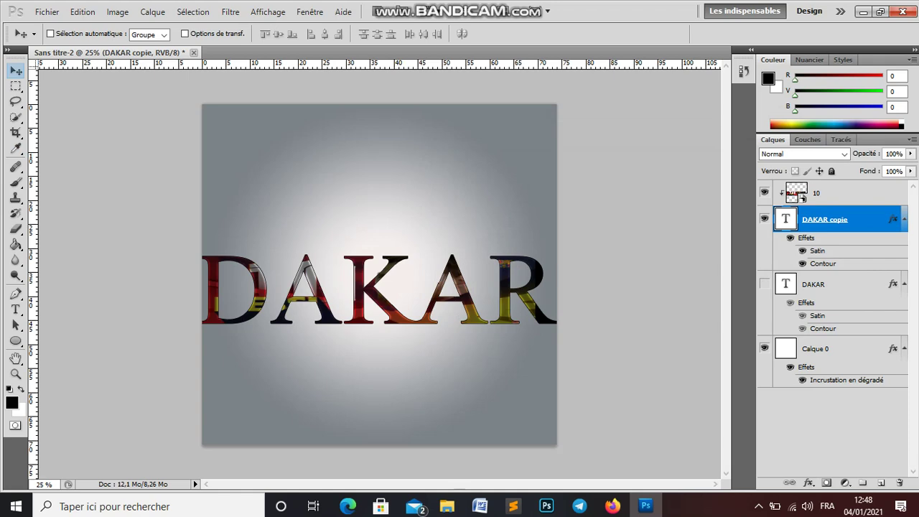
Step: Rasterize the DAKAR copie text layer with Pixelliser le texte, keeping it selected
{"action": "right_click", "coordinate": [818, 219]}
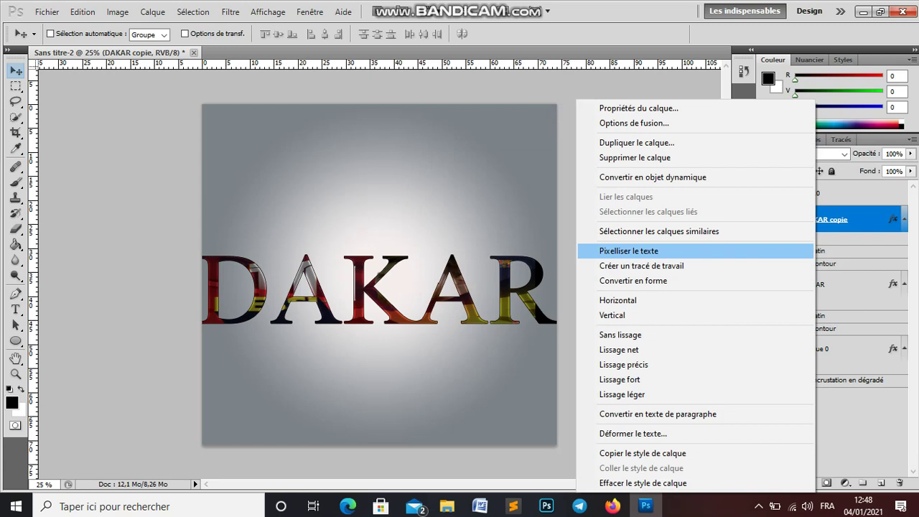
{"action": "left_click", "coordinate": [628, 250]}
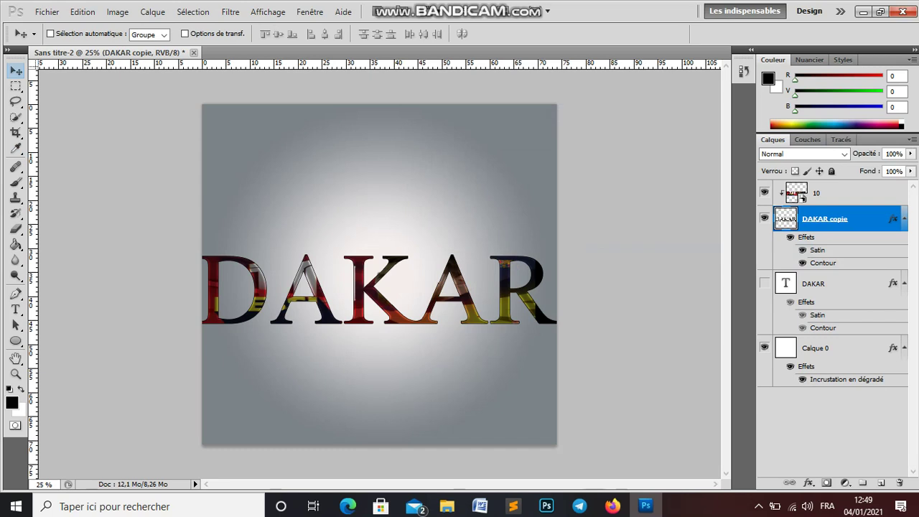
{"action": "left_click", "coordinate": [817, 193]}
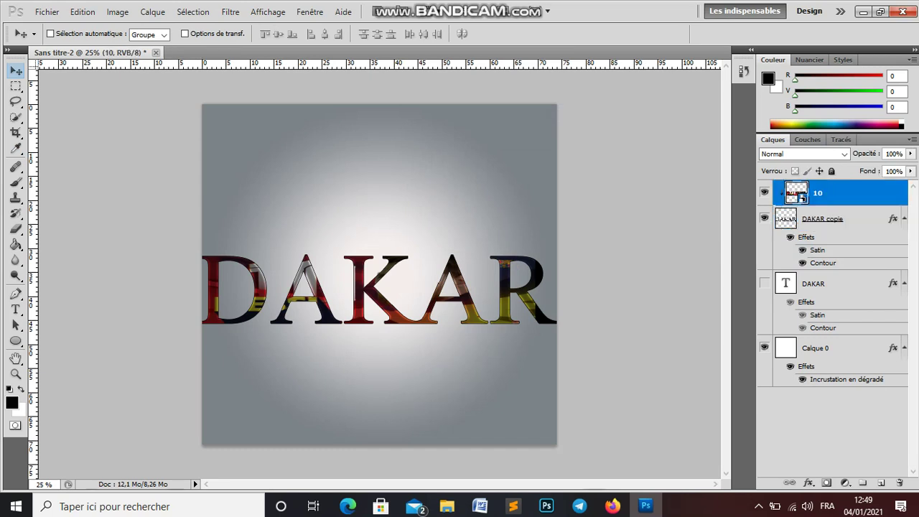
{"action": "left_click", "coordinate": [818, 218]}
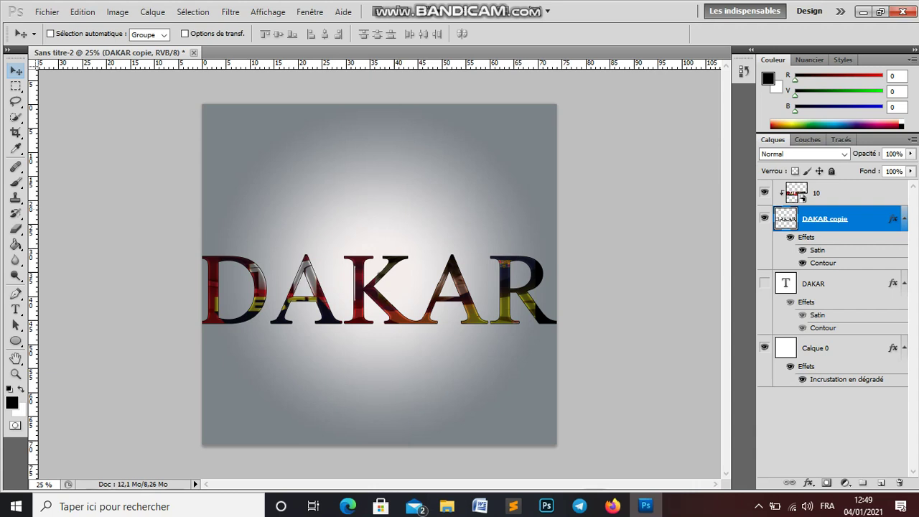
Step: Stamp black stars above the D and R using the 209 px star brush preset
{"action": "left_click", "coordinate": [15, 182]}
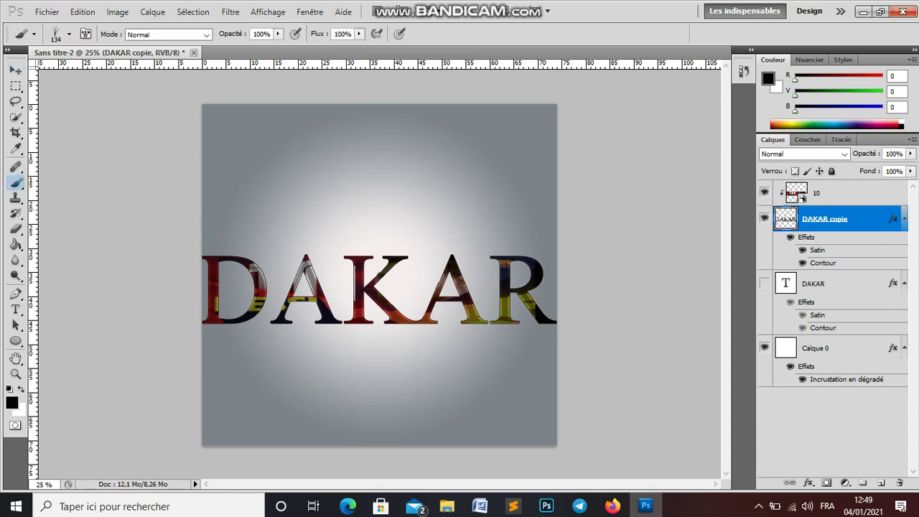
{"action": "left_click", "coordinate": [69, 34]}
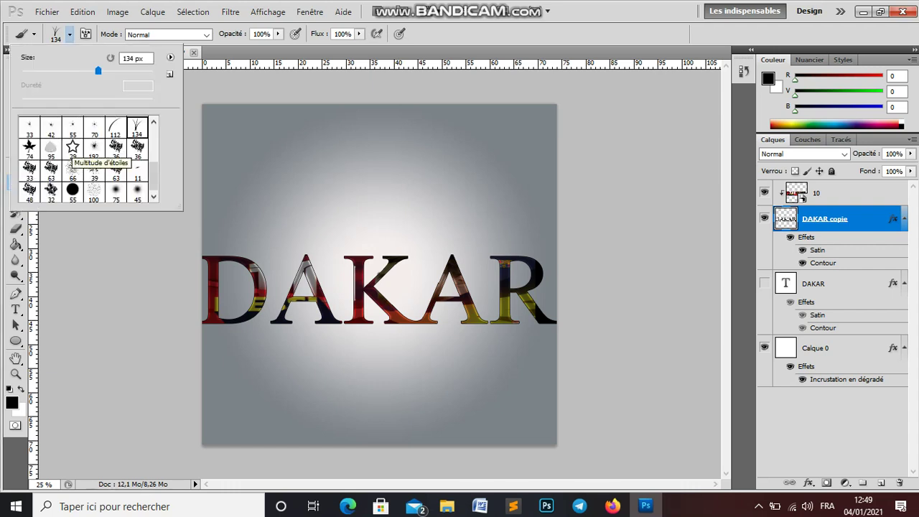
{"action": "left_click", "coordinate": [73, 147]}
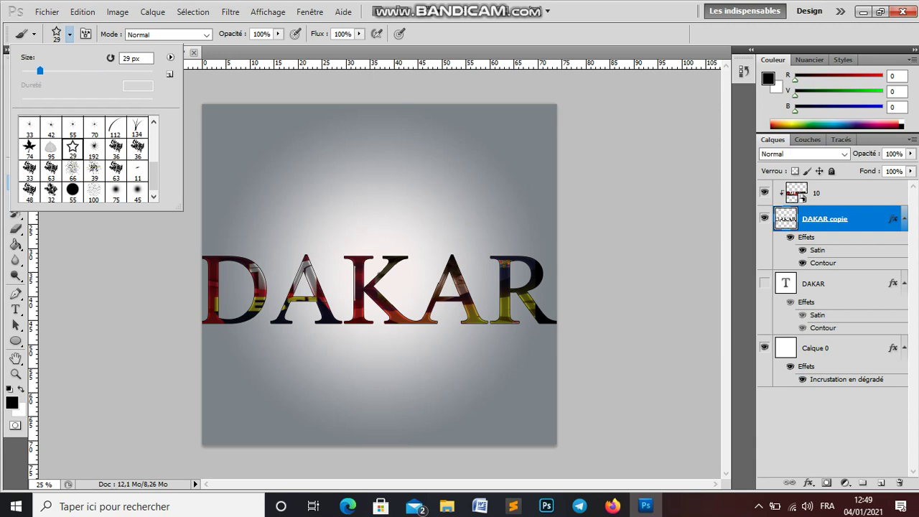
{"action": "left_click", "coordinate": [136, 58]}
{"action": "type", "text": "0"}
{"action": "key", "text": "Return"}
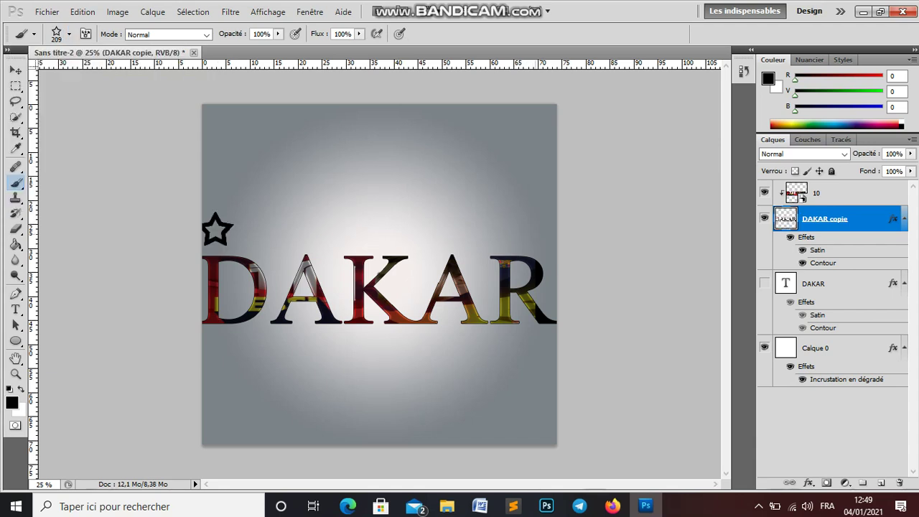
{"action": "left_click", "coordinate": [538, 234]}
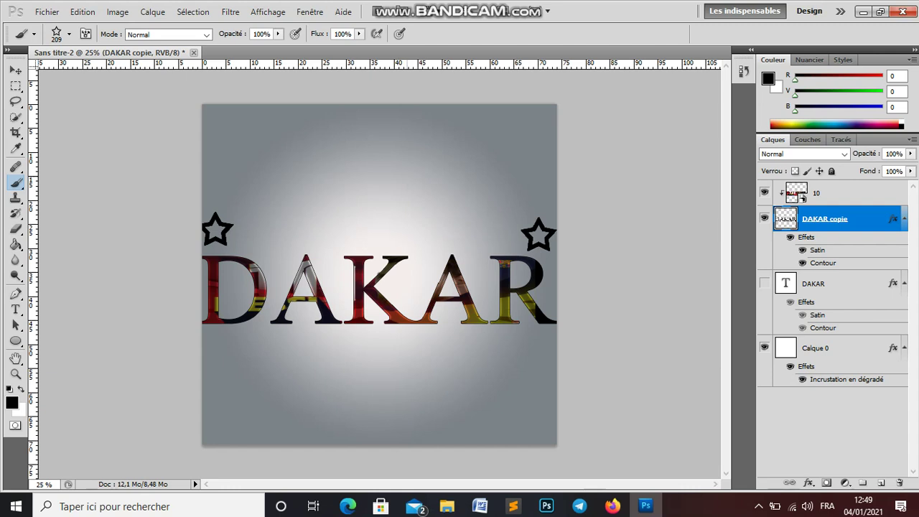
{"action": "left_click", "coordinate": [15, 70]}
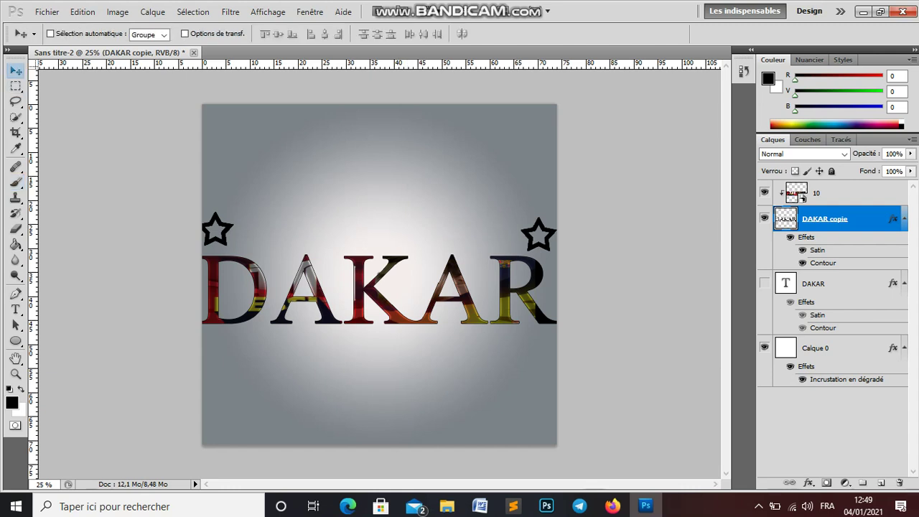
Step: Add a white layer mask to photo layer 10
{"action": "left_click", "coordinate": [818, 192]}
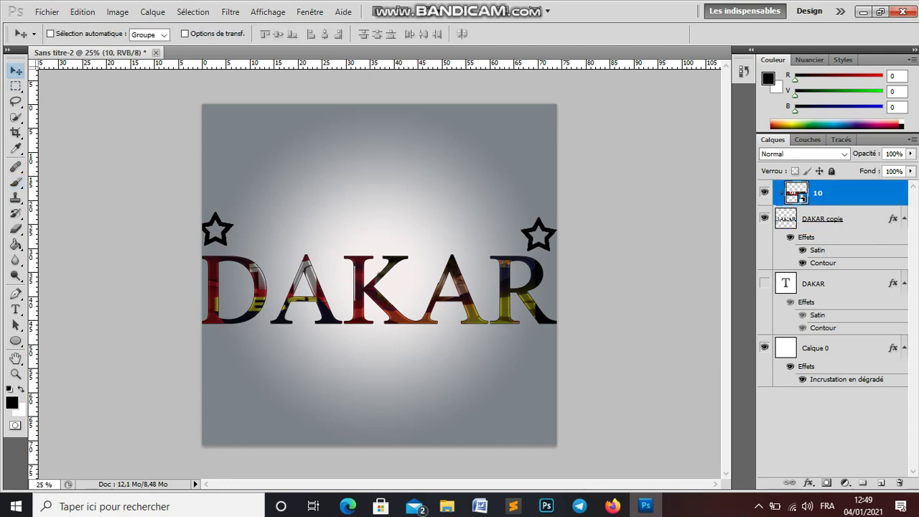
{"action": "right_click", "coordinate": [829, 192]}
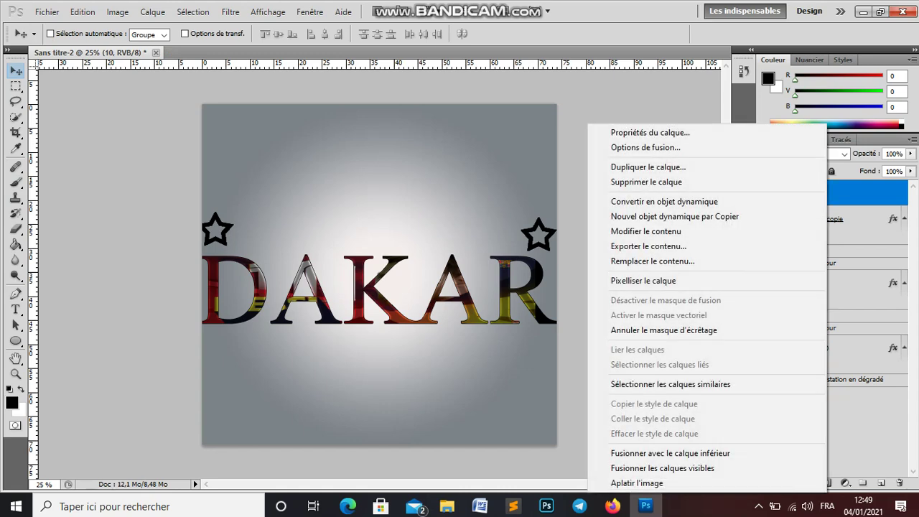
{"action": "key", "text": "Escape"}
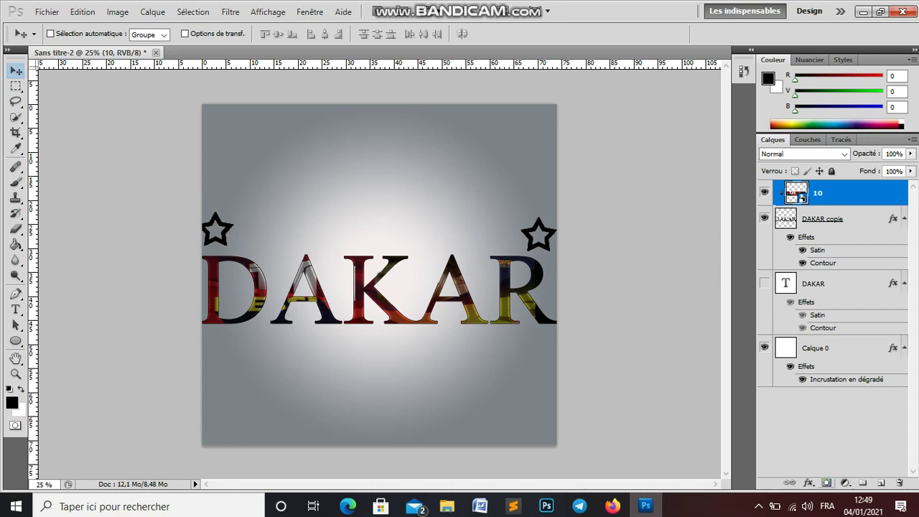
{"action": "left_click", "coordinate": [827, 482]}
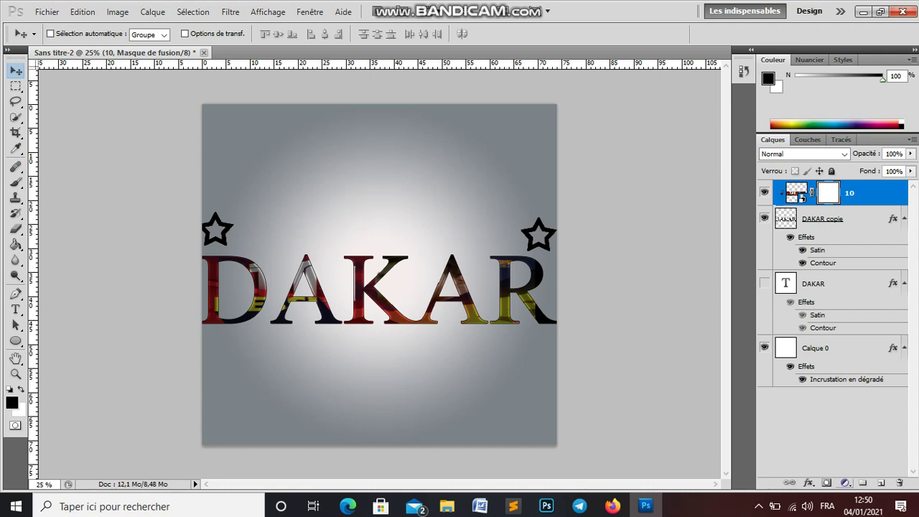
Step: Add a Courbes adjustment layer and pull one curve point slightly down to darken
{"action": "left_click", "coordinate": [845, 483]}
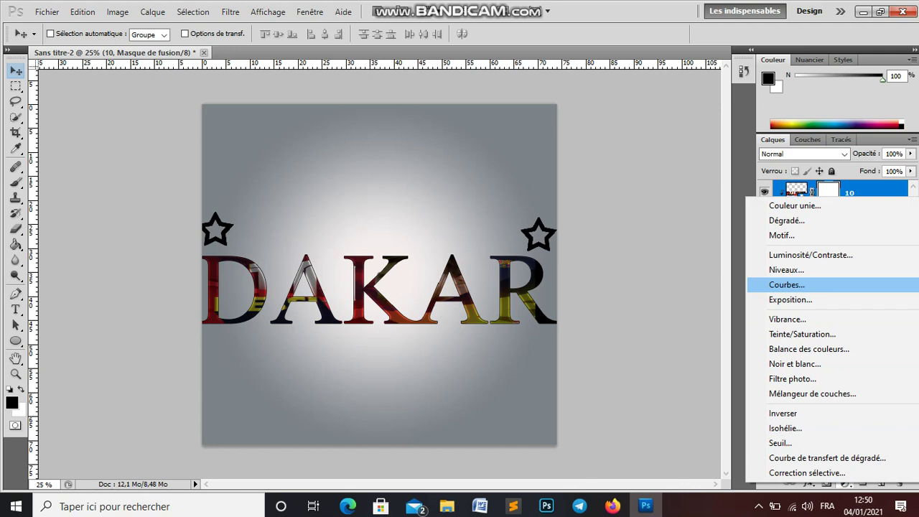
{"action": "left_click", "coordinate": [787, 284]}
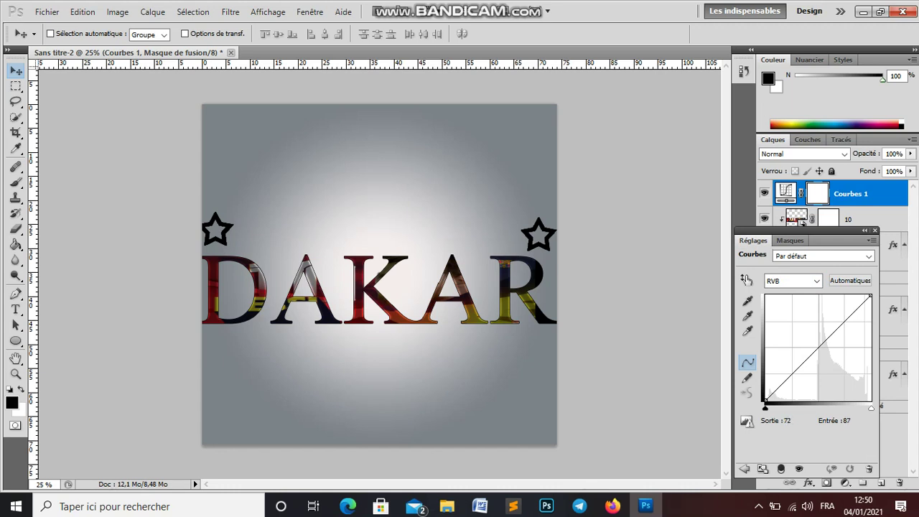
{"action": "left_click_drag", "start_coordinate": [800, 365], "coordinate": [800, 364]}
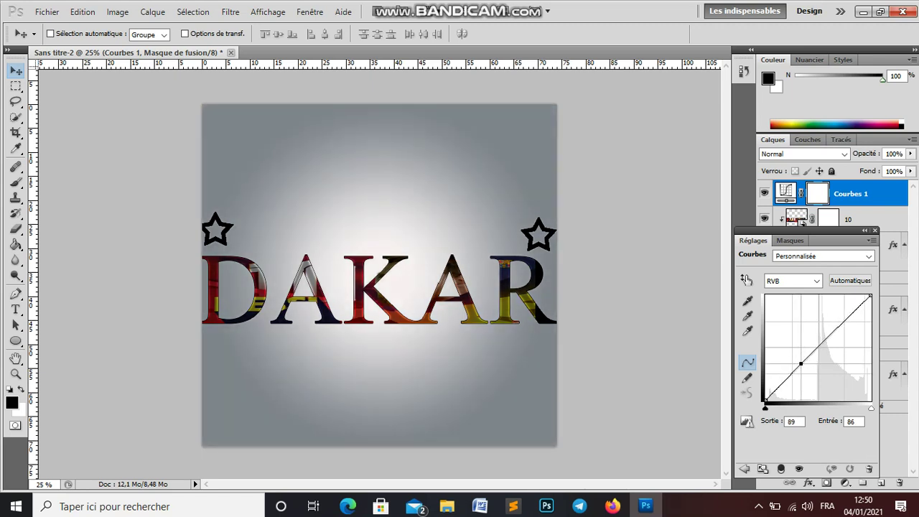
{"action": "mouse_move", "coordinate": [800, 364]}
{"action": "left_mouse_down"}
{"action": "mouse_move", "coordinate": [818, 381]}
{"action": "mouse_move", "coordinate": [787, 359]}
{"action": "mouse_move", "coordinate": [799, 369]}
{"action": "left_mouse_up"}
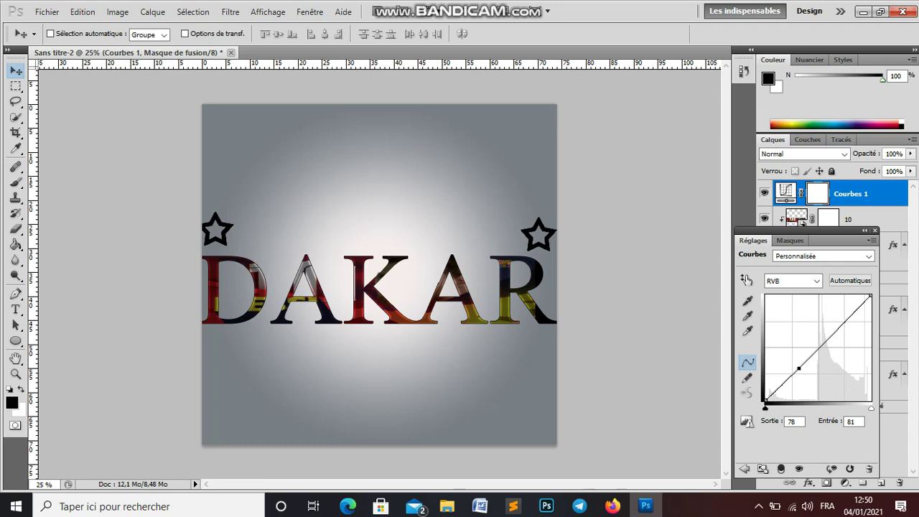
{"action": "left_click", "coordinate": [865, 230]}
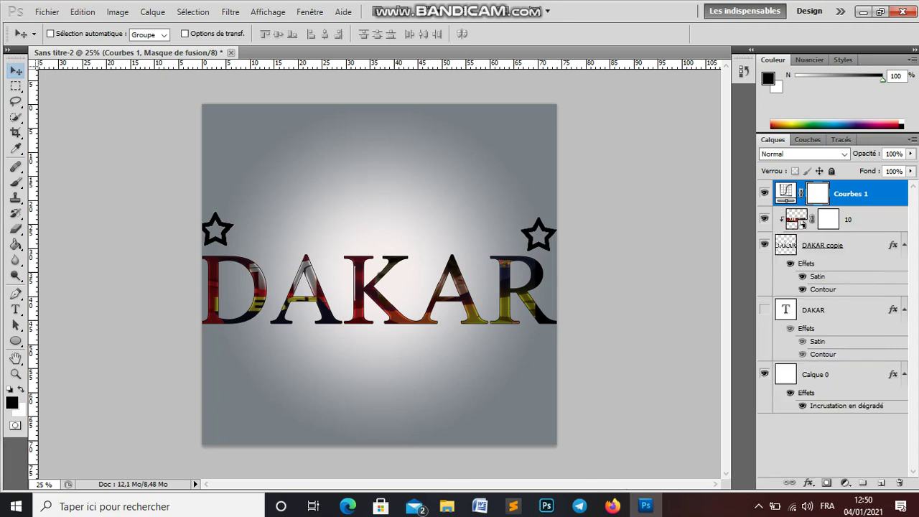